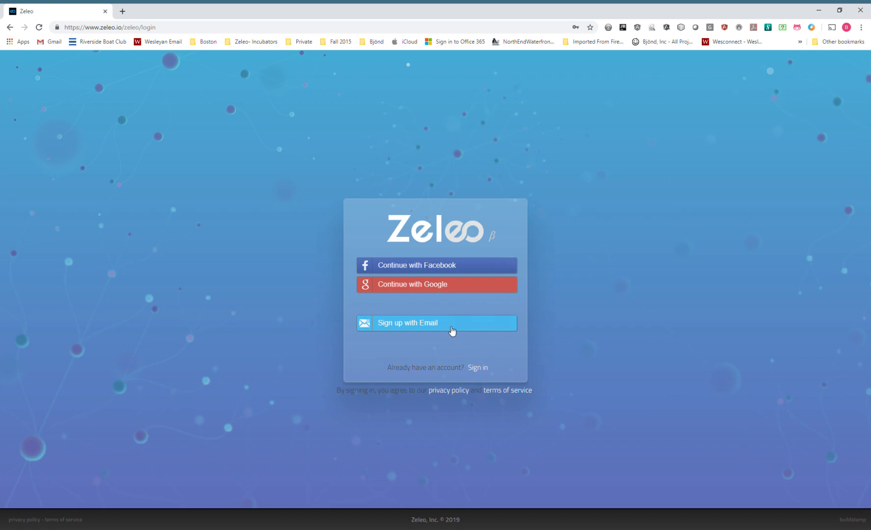
Sign in to Zeleo with the prefilled account credentials and open the team management settings
click(480, 367)
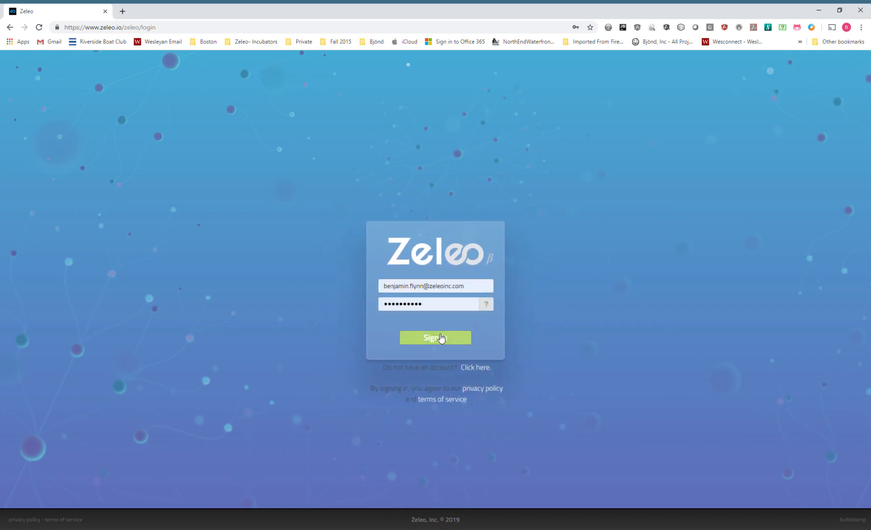
click(444, 336)
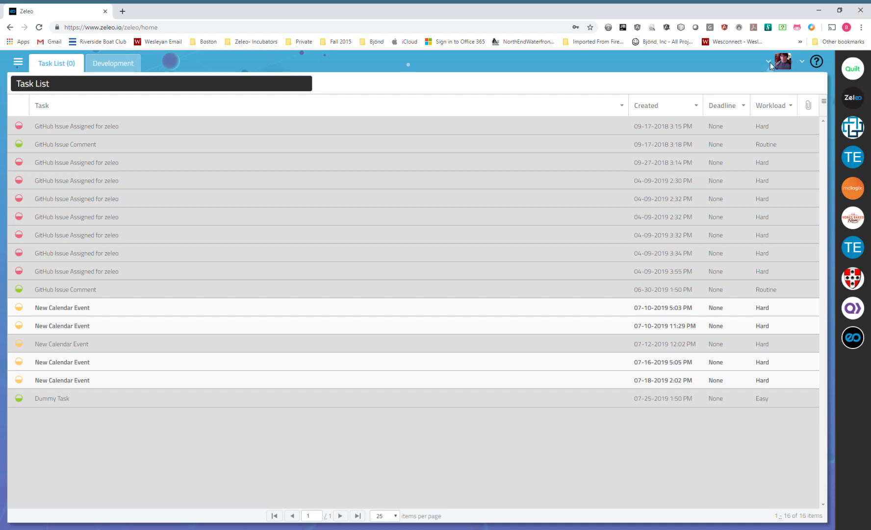
click(784, 59)
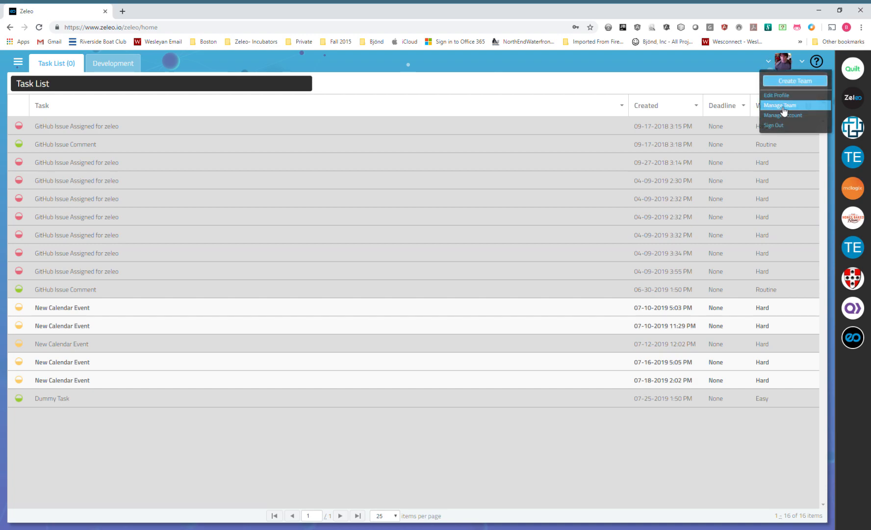
click(783, 106)
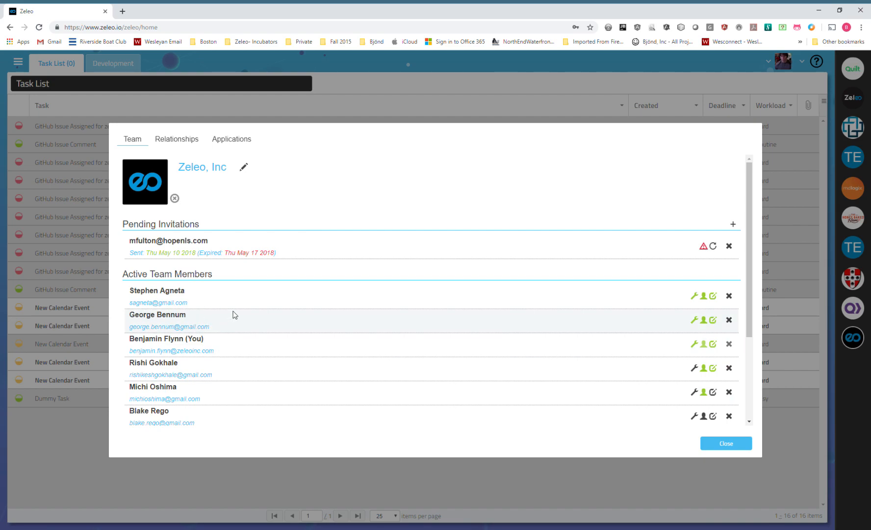
Install the QuickBooks Updates application for the team from the available applications
click(181, 141)
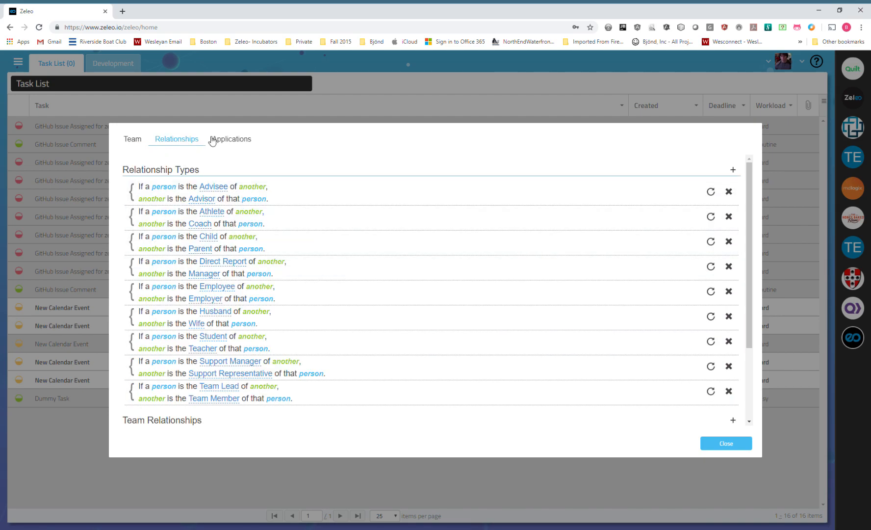
click(245, 142)
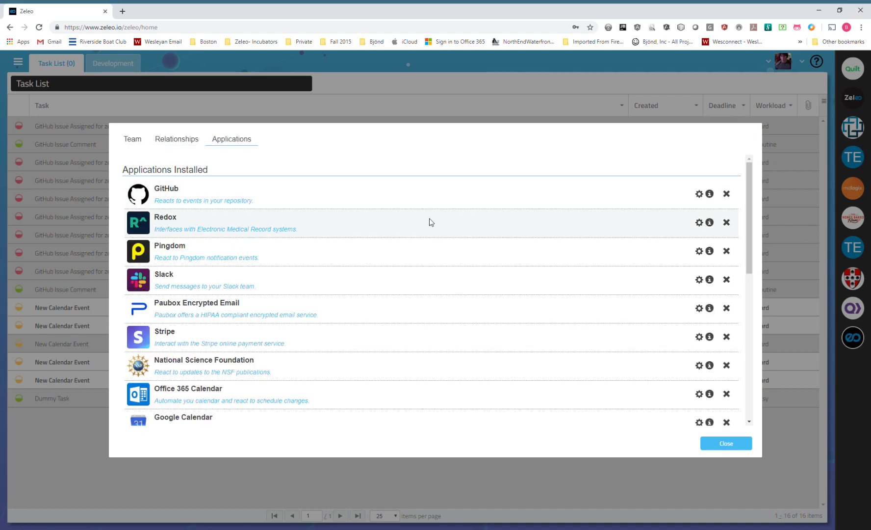
scroll(442, 229, down, 2)
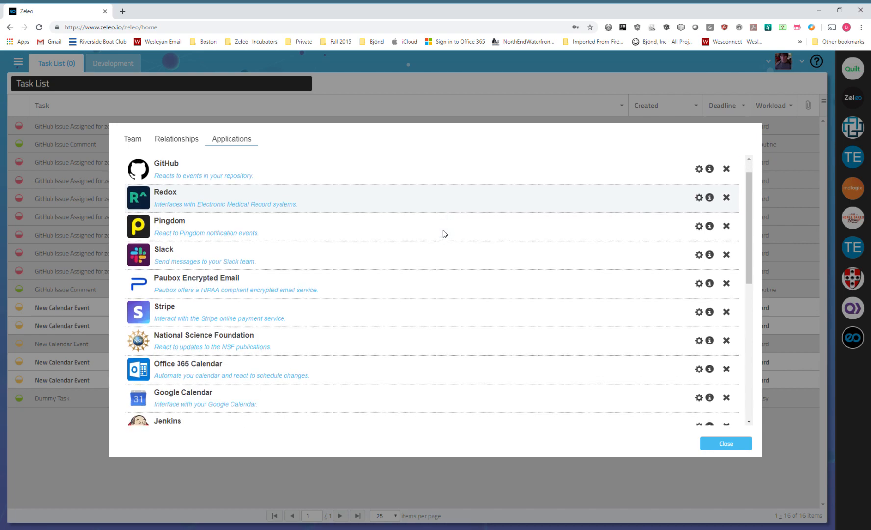
scroll(441, 229, down, 2)
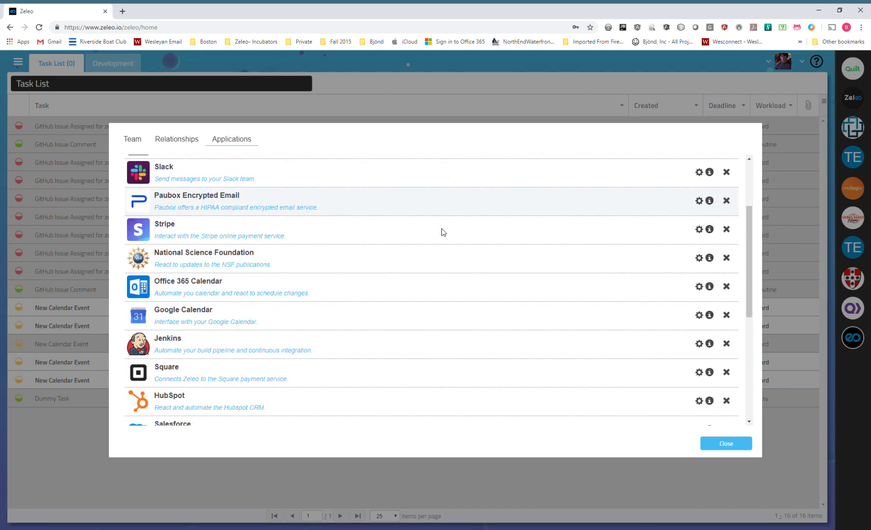
scroll(428, 240, down, 4)
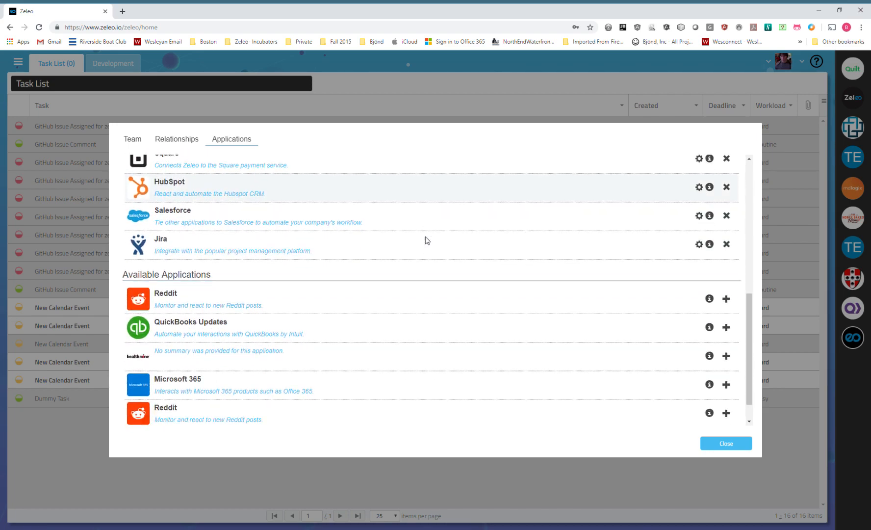
scroll(319, 260, up, 1)
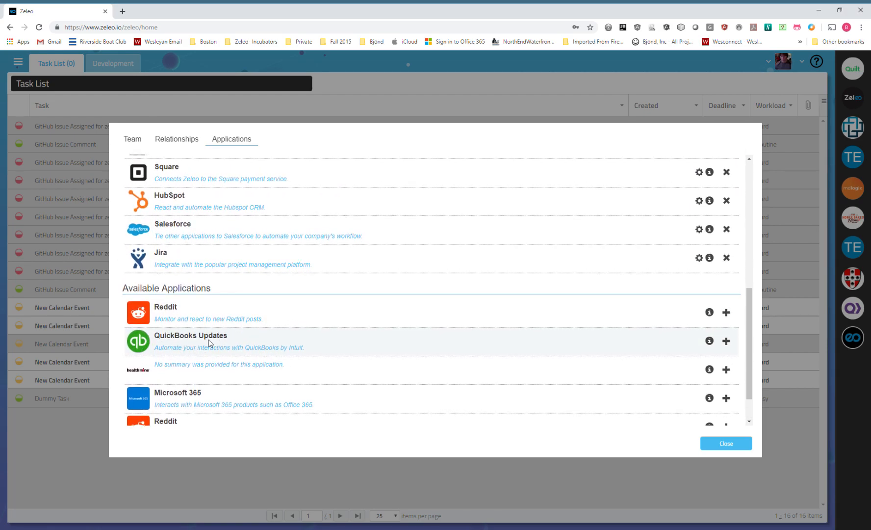
click(726, 342)
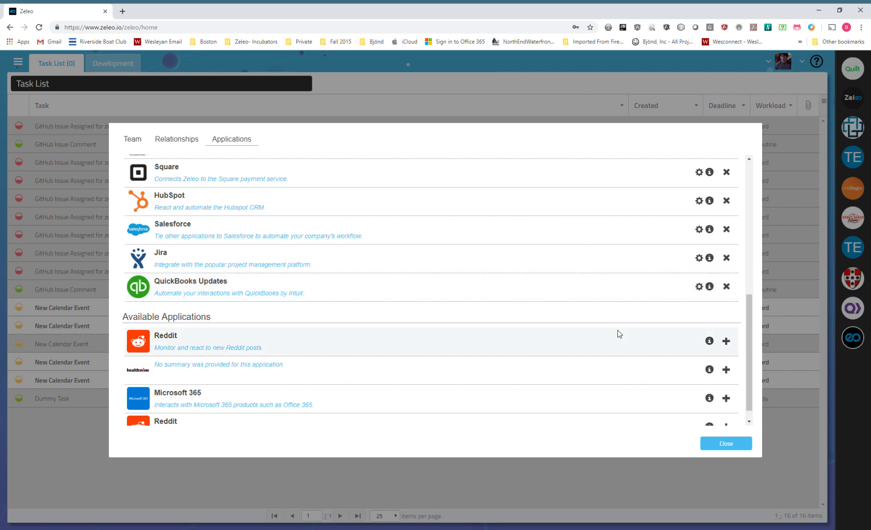
Authorize QuickBooks Updates through its setup with the prefilled Intuit sign-in, and close the original Zeleo browser tab
click(699, 287)
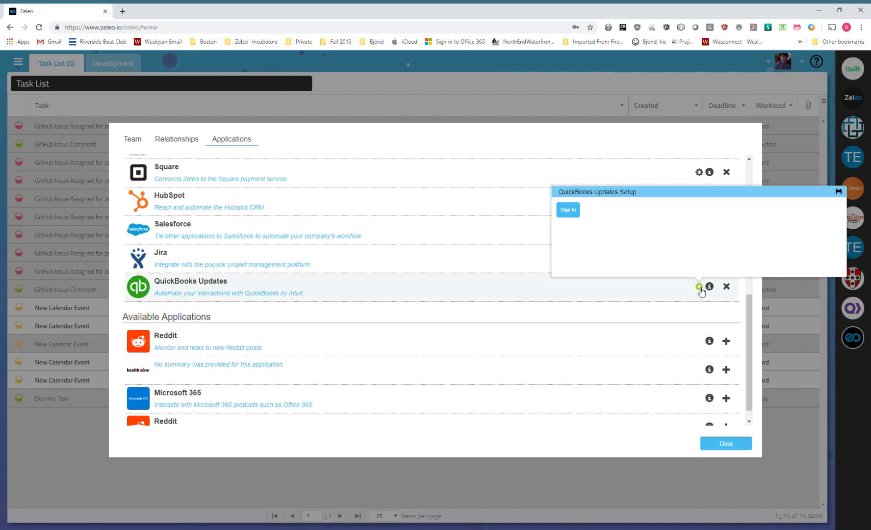
click(570, 210)
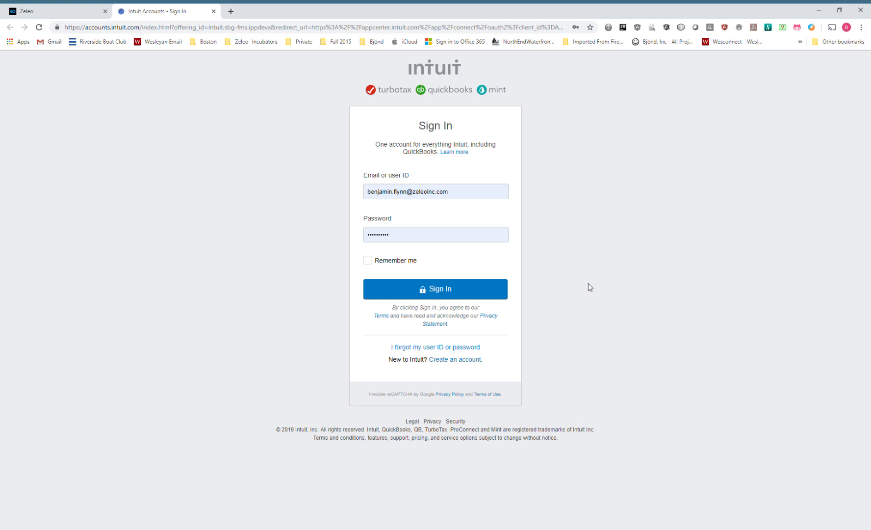
click(454, 294)
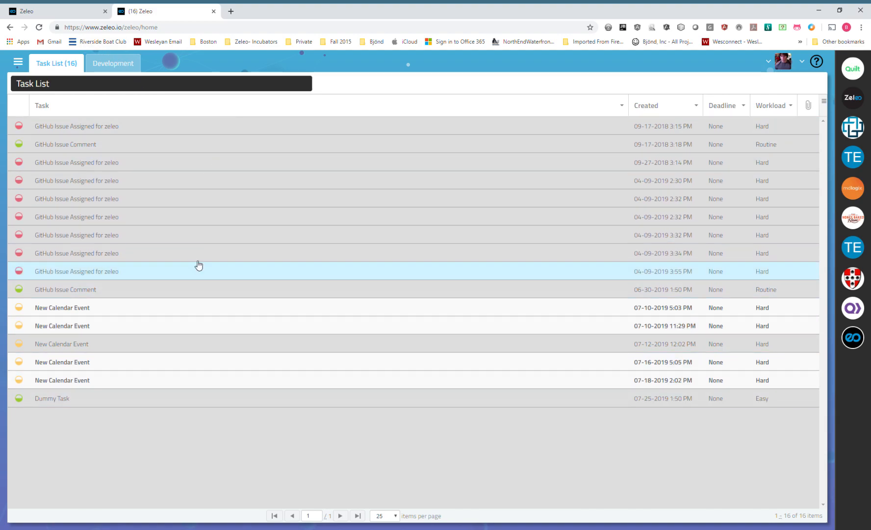
click(104, 12)
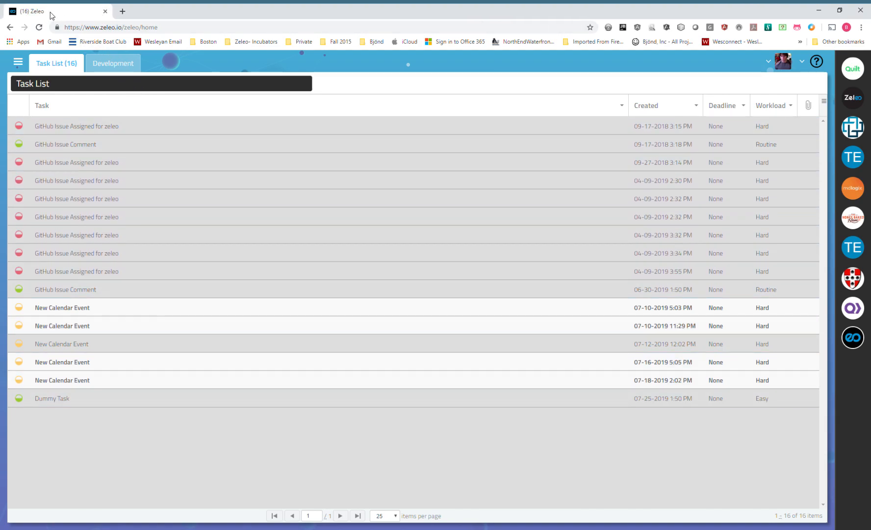
click(122, 11)
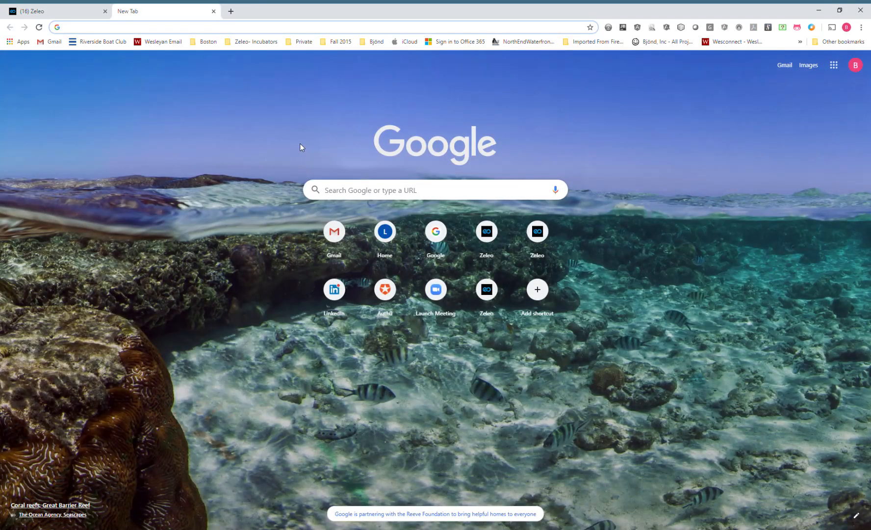
text(www.quickbooks.com)
key(Return)
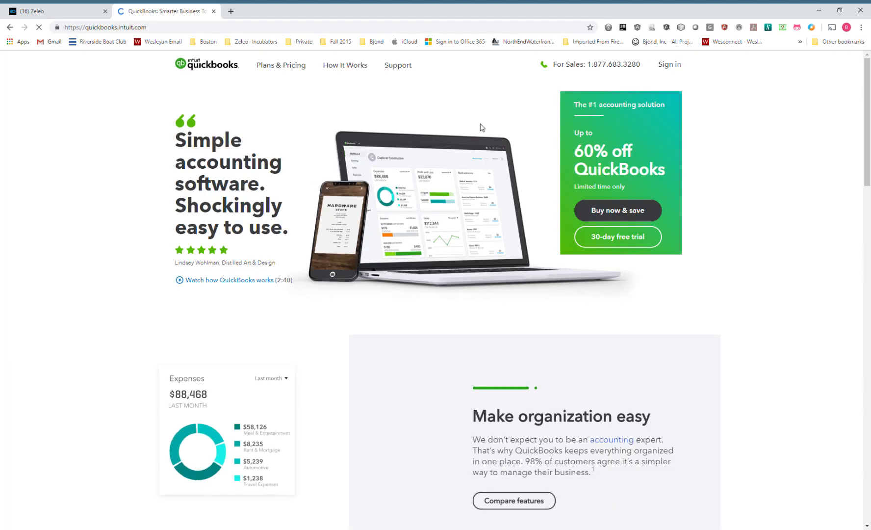
click(670, 65)
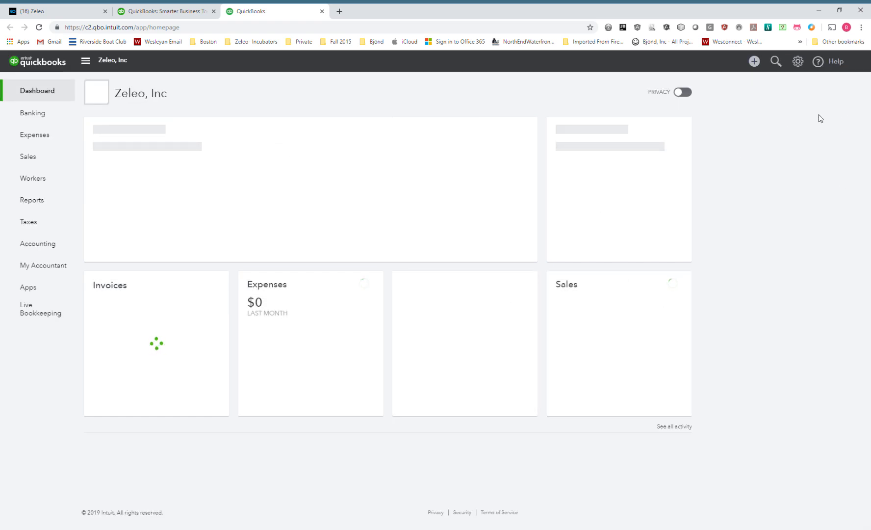
Copy the company ID from the Billing & Subscription section of the QuickBooks account settings
click(798, 62)
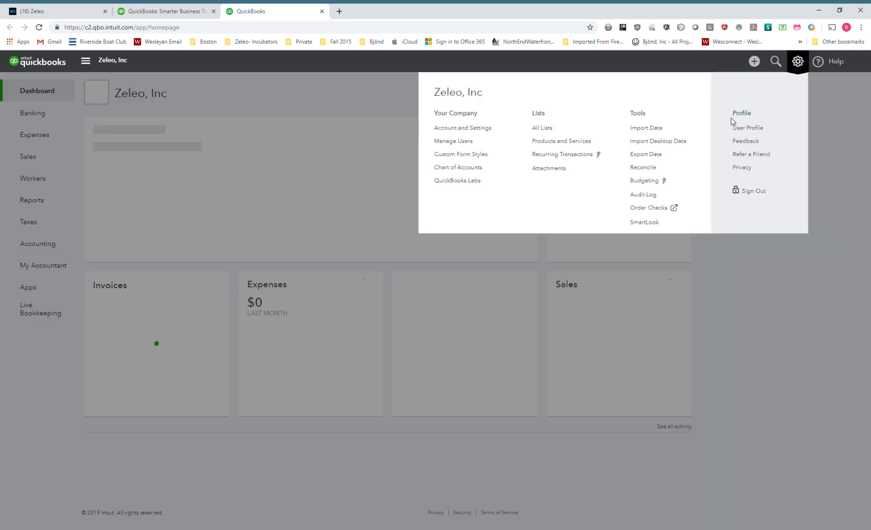
click(470, 129)
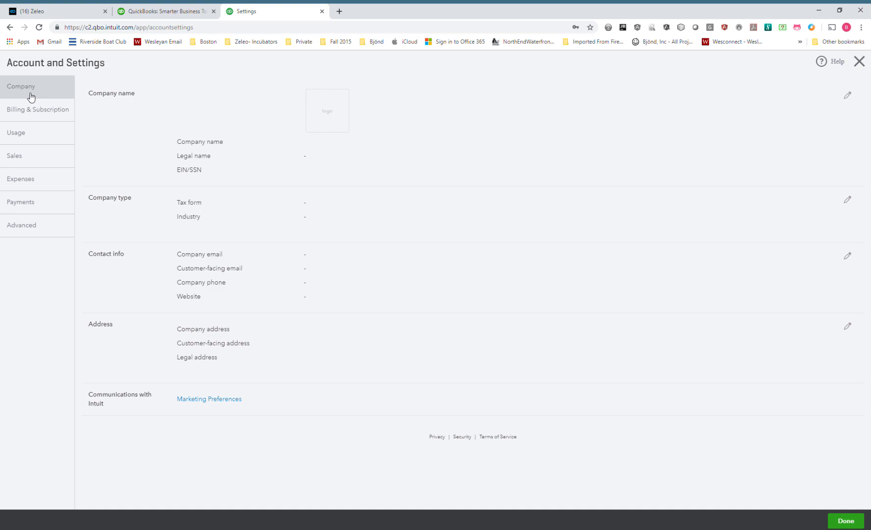
click(39, 113)
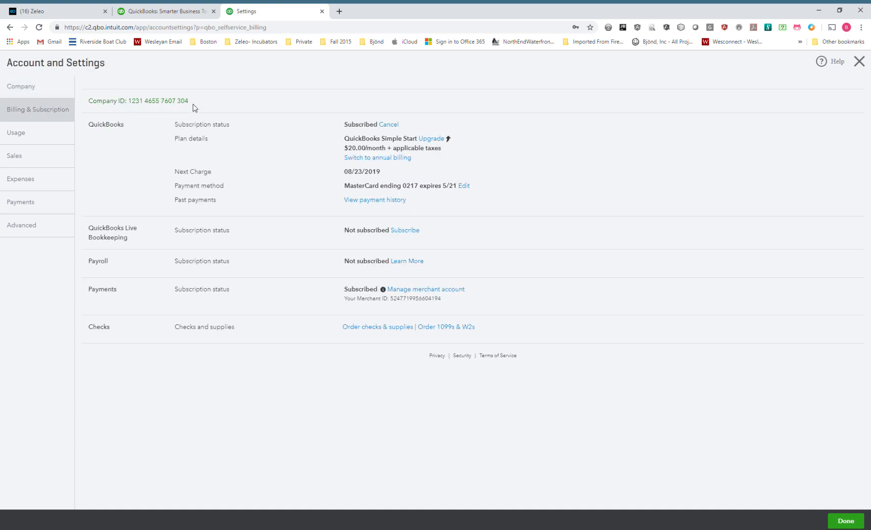
drag(188, 102, 136, 107)
key(ctrl+c)
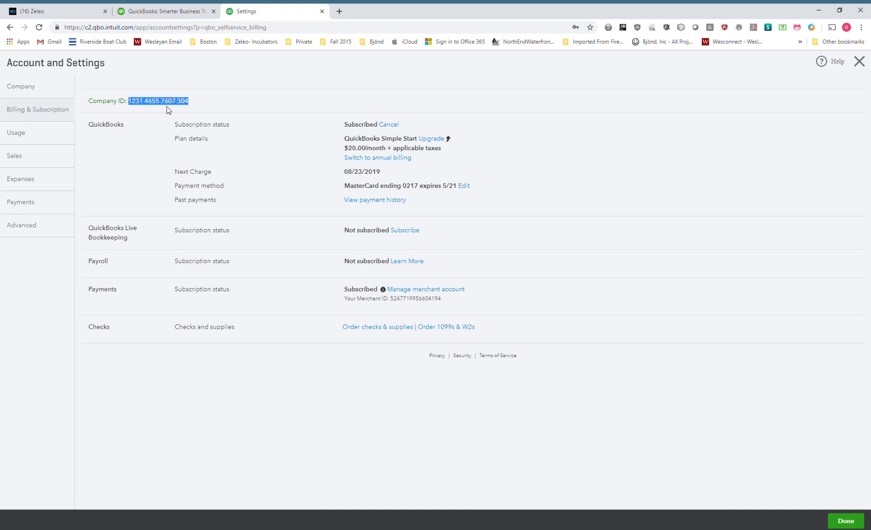
click(238, 105)
Switch back to Zeleo and open the QuickBooks Updates entry in the user profile's application settings
click(35, 12)
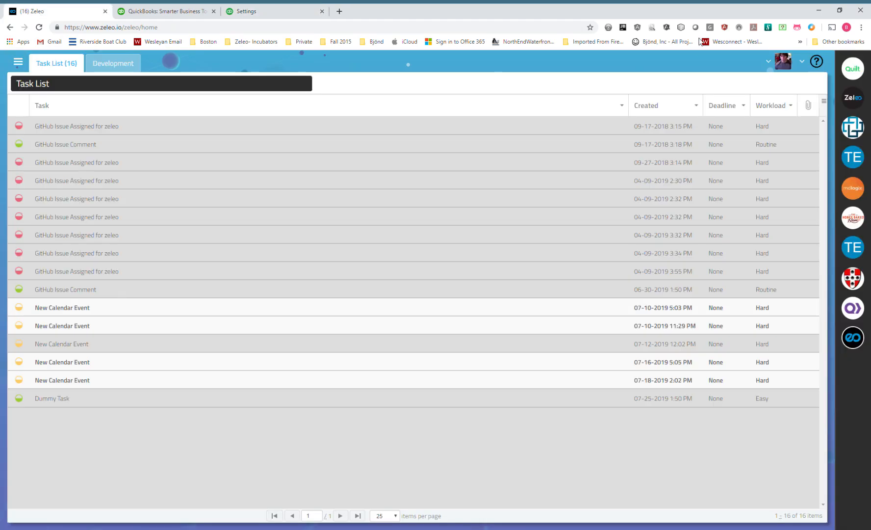
click(768, 61)
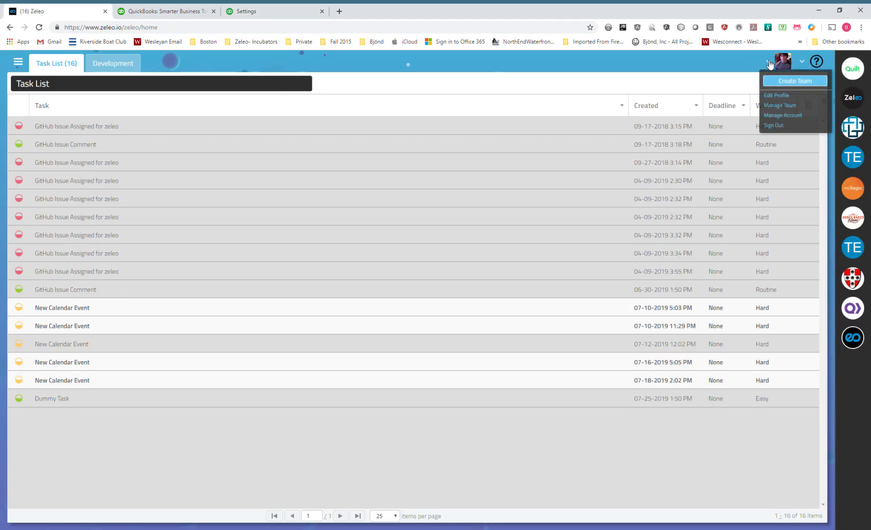
click(778, 96)
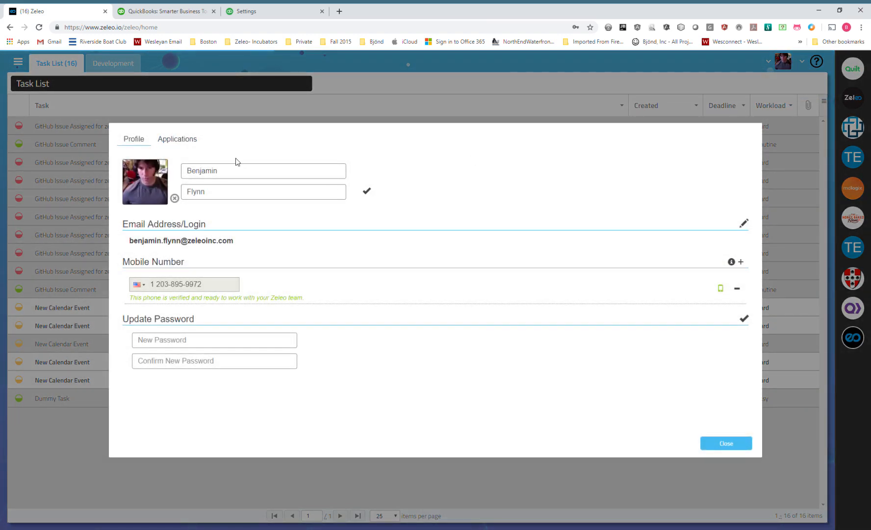
click(179, 139)
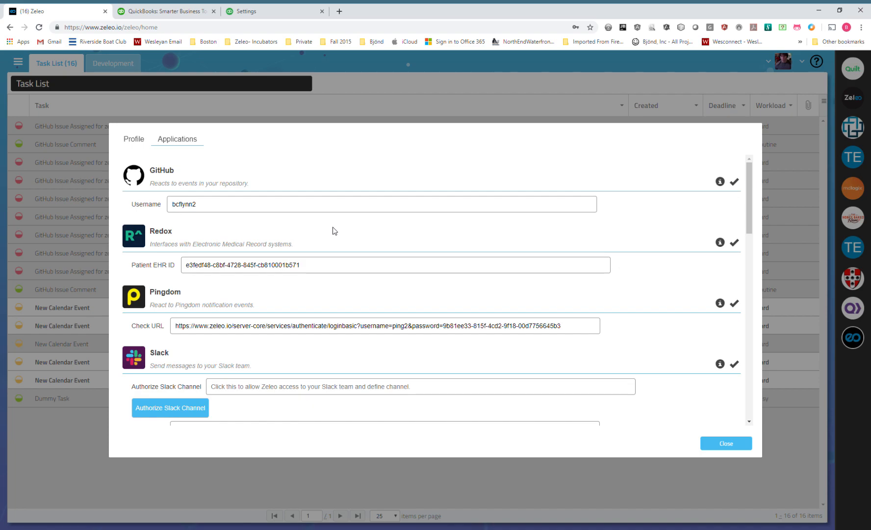
scroll(334, 230, down, 10)
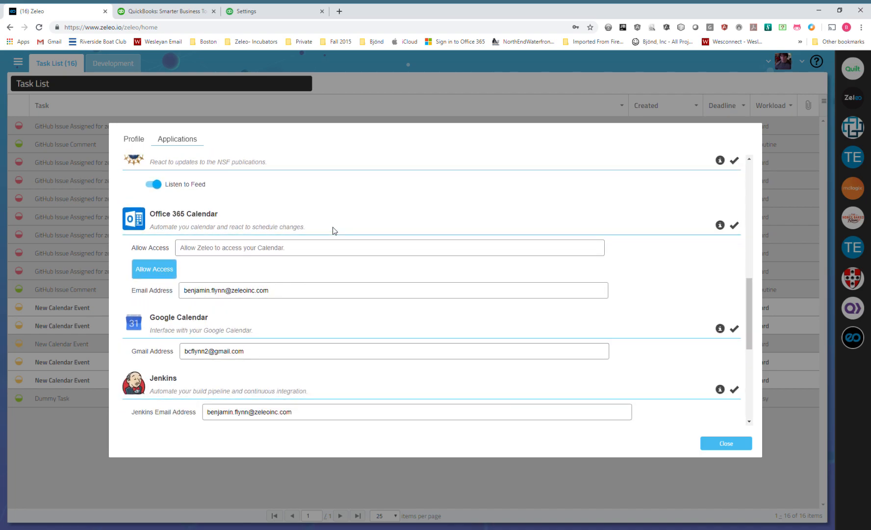
scroll(334, 231, down, 6)
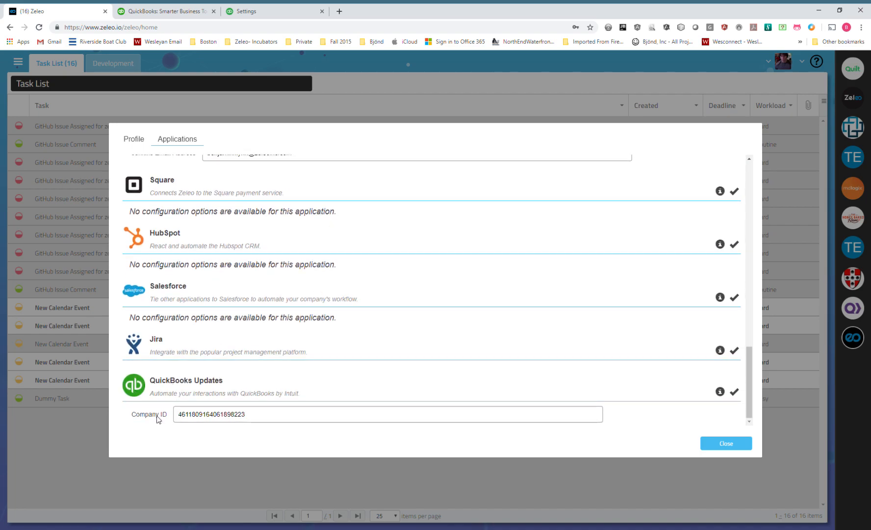
Replace the QuickBooks Updates company ID with the copied one without spaces, save the configuration and close the profile
drag(265, 419, 172, 414)
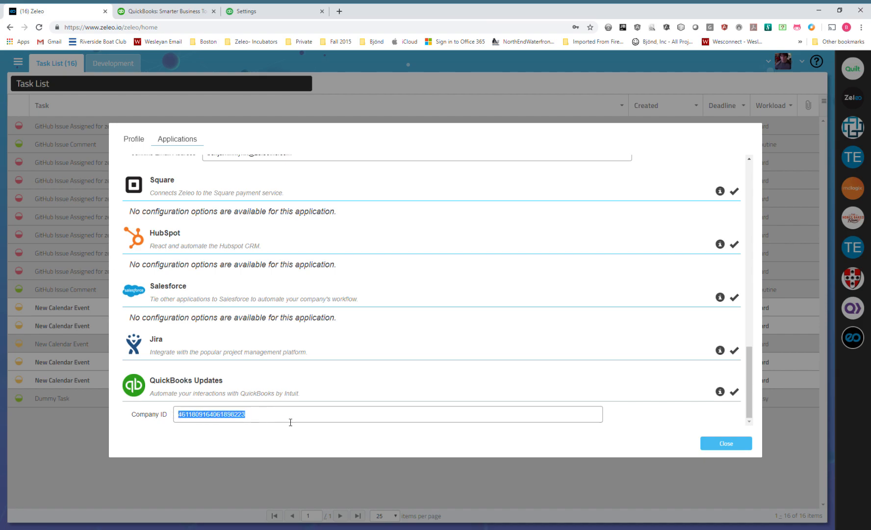
key(ctrl+v)
key(BackSpace)
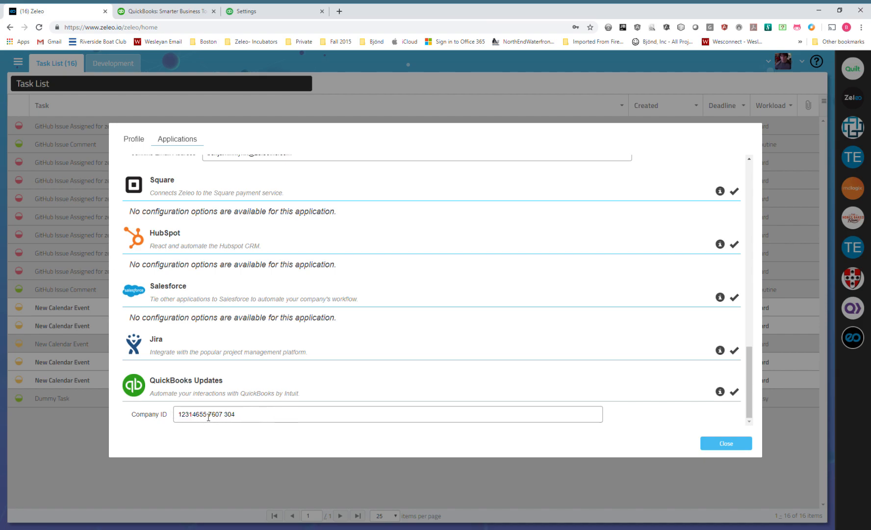
key(BackSpace)
click(227, 421)
key(BackSpace)
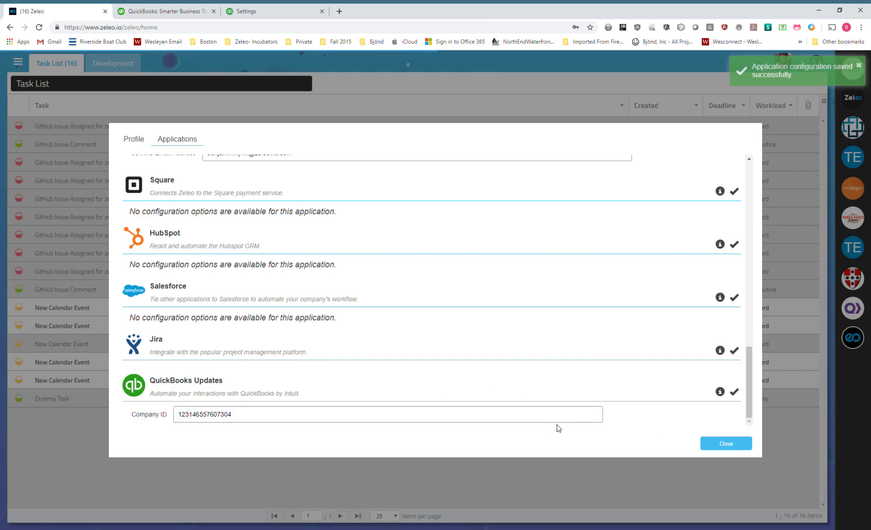
click(708, 446)
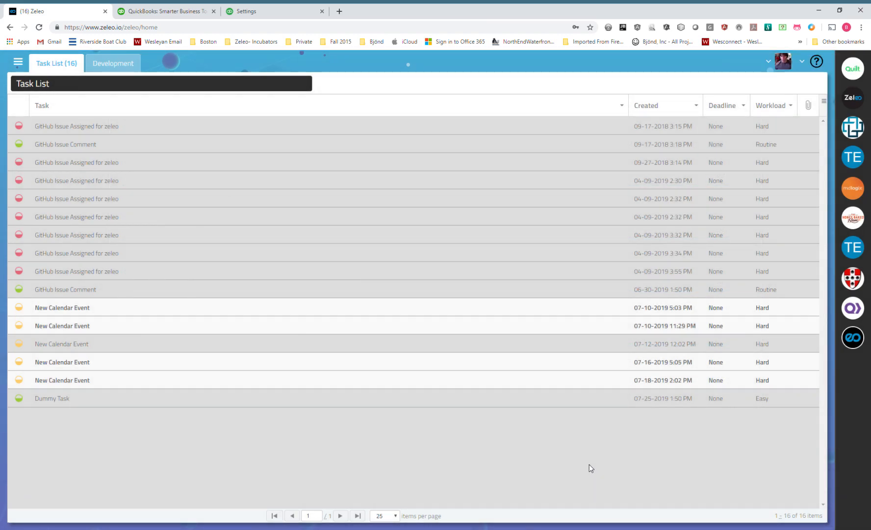
Switch back to QuickBooks, close the account settings and open the Apps page
click(164, 11)
click(260, 11)
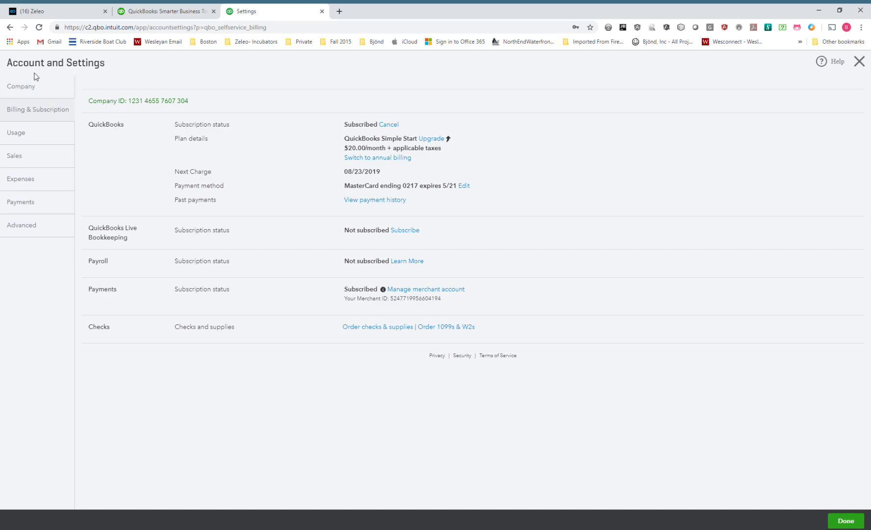
click(858, 63)
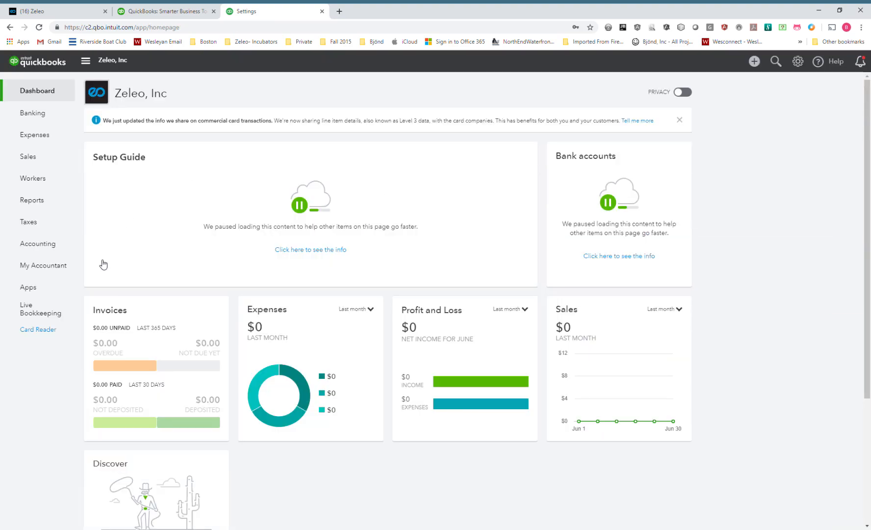
click(52, 286)
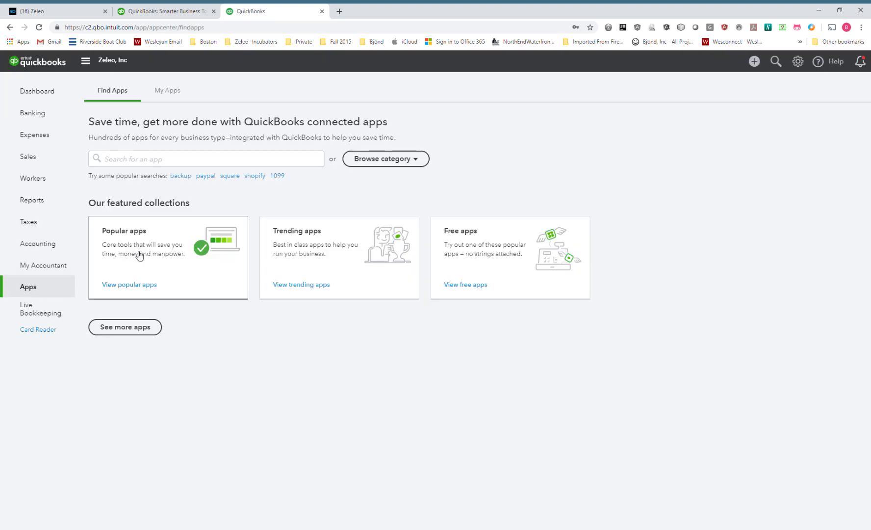
View the apps already added in QuickBooks, then switch to Zeleo and open the QuickBooks Post email template from the communication templates
click(166, 91)
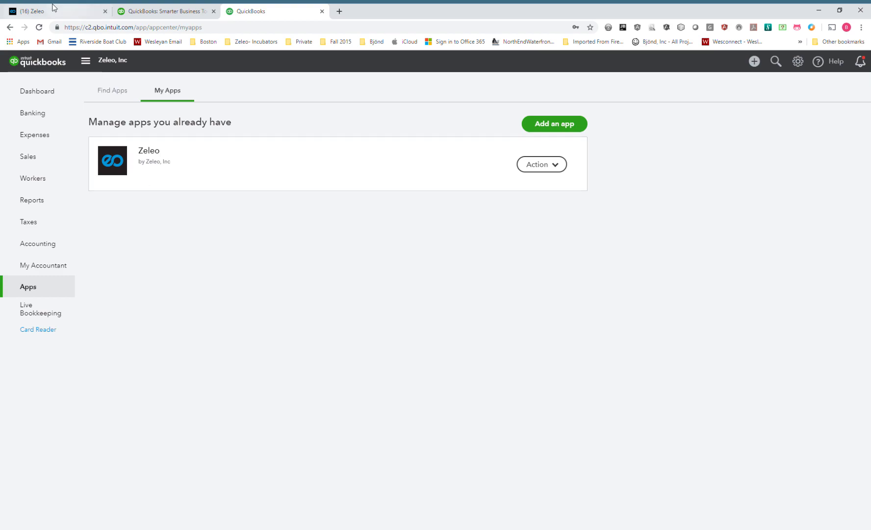
click(69, 11)
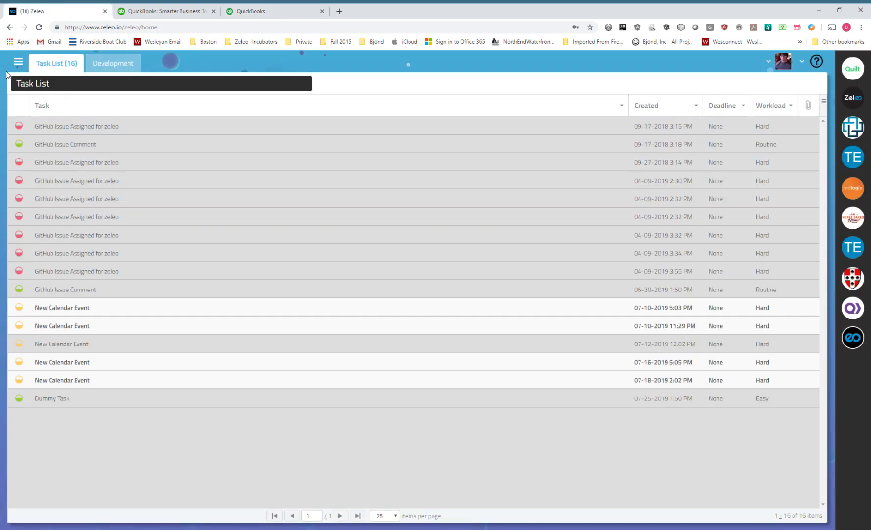
click(18, 61)
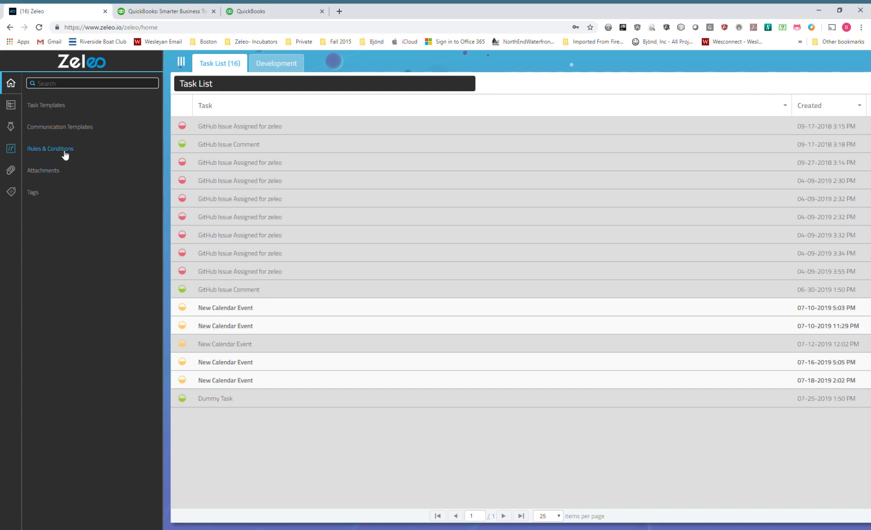
click(58, 128)
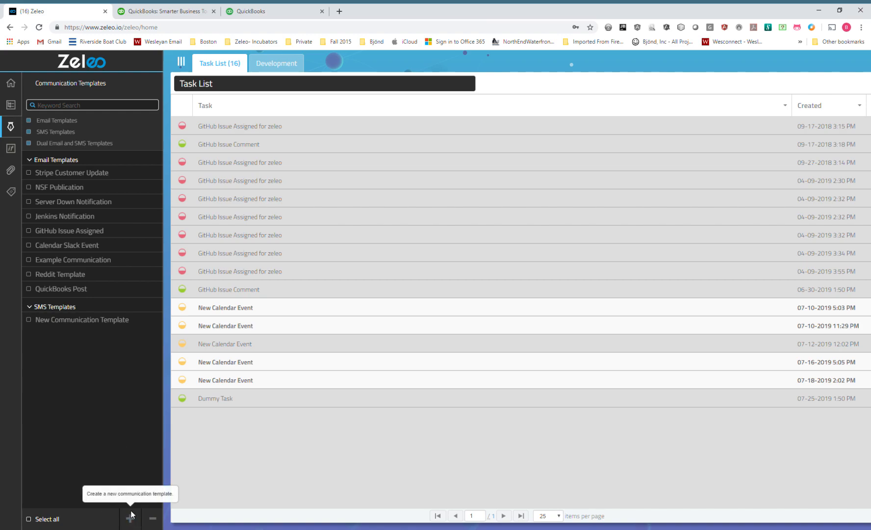
click(74, 290)
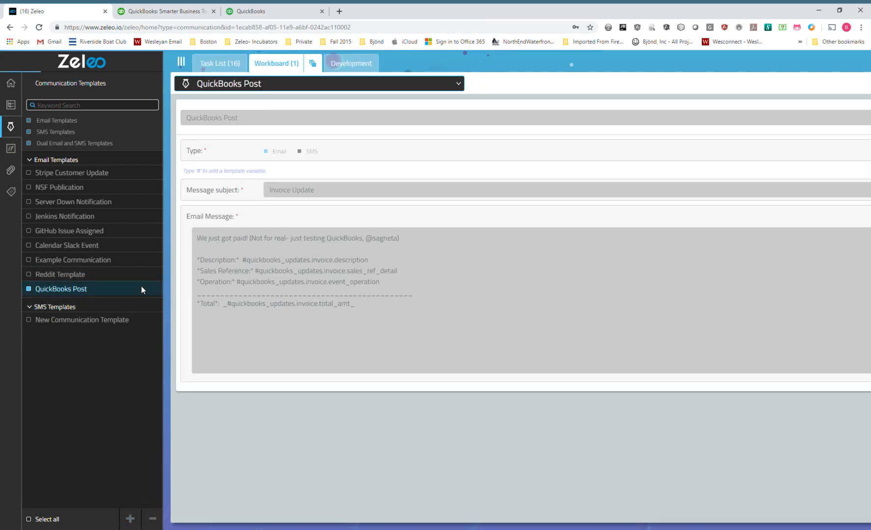
click(182, 65)
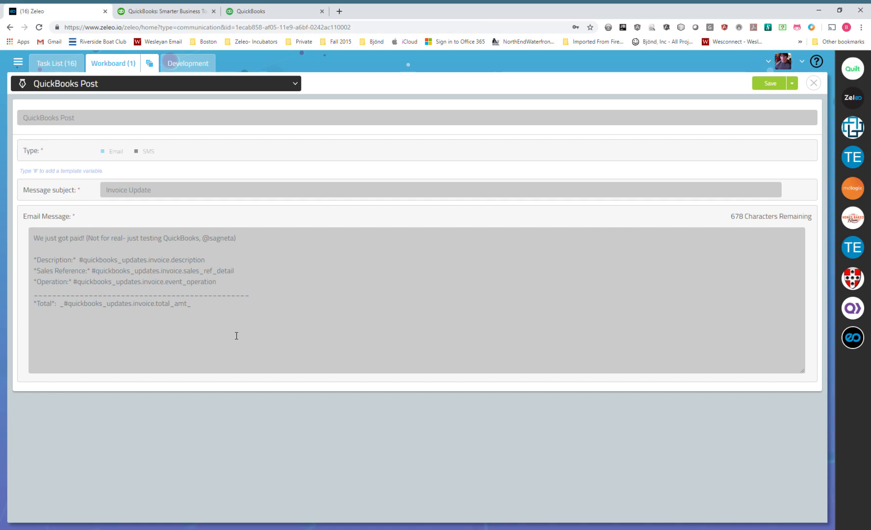
Start a template variable on a new line below the total in the email message and filter the variables with #quickbooks
click(83, 248)
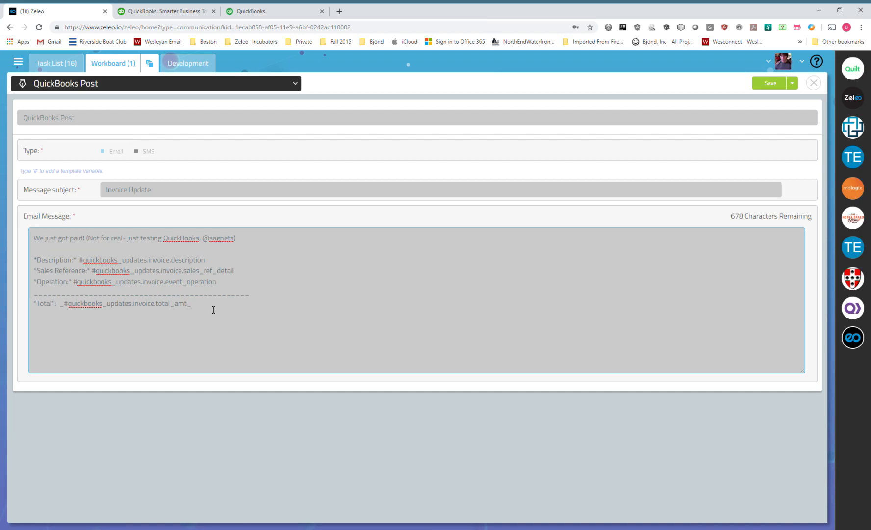
text(#)
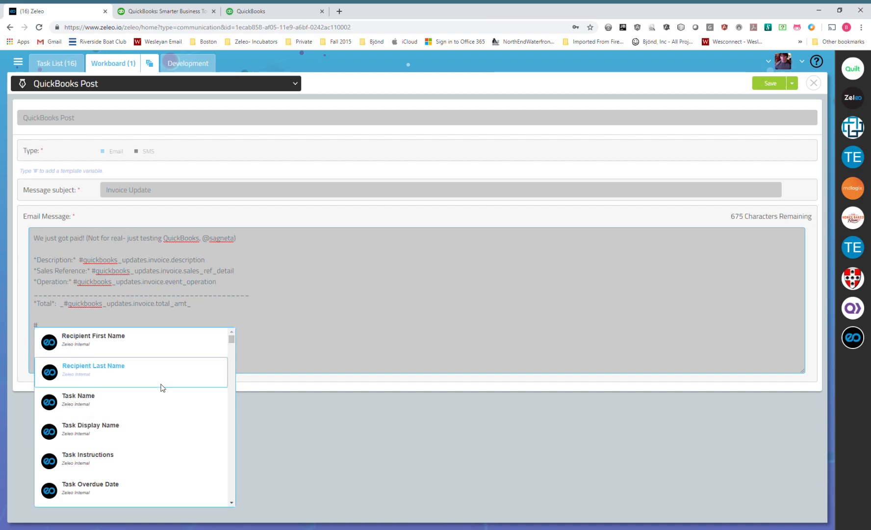
scroll(132, 395, down, 3)
scroll(132, 395, up, 3)
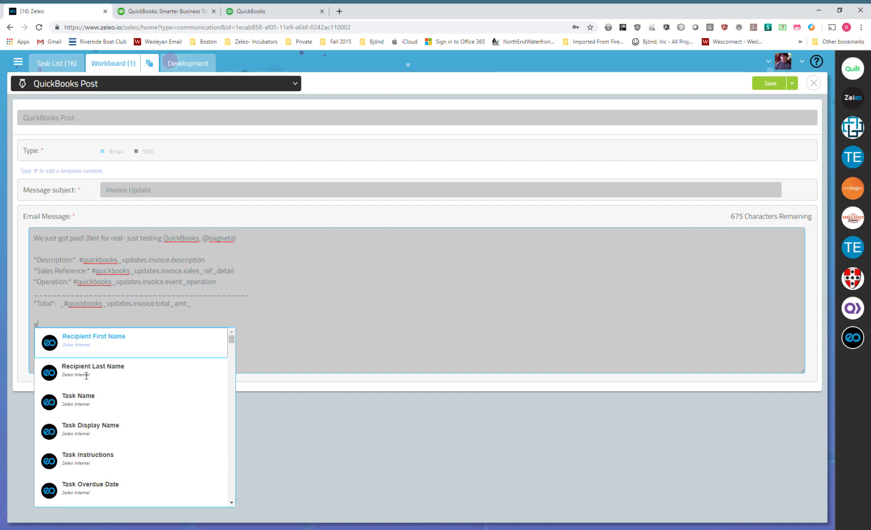
scroll(100, 378, down, 6)
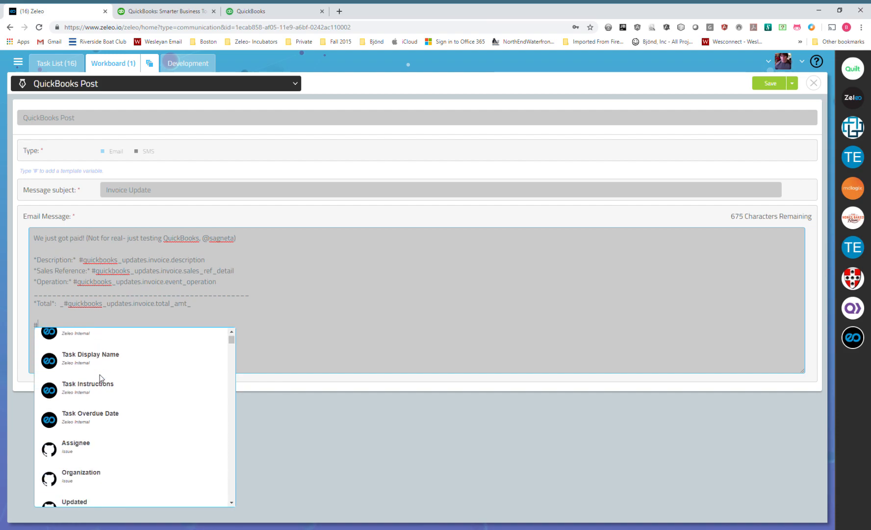
scroll(100, 378, down, 2)
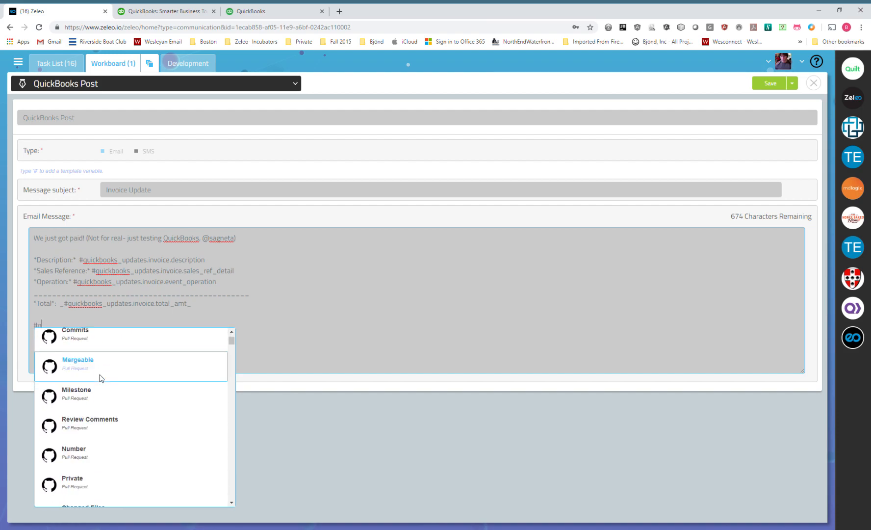
text(quickbooks)
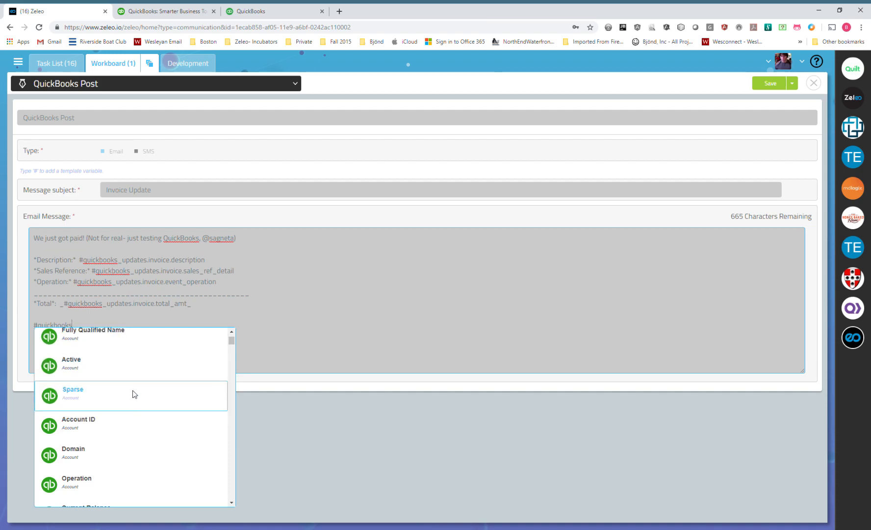
Find the Quantity variable of the Invoice group among the QuickBooks variables and insert it into the email message
scroll(132, 394, down, 10)
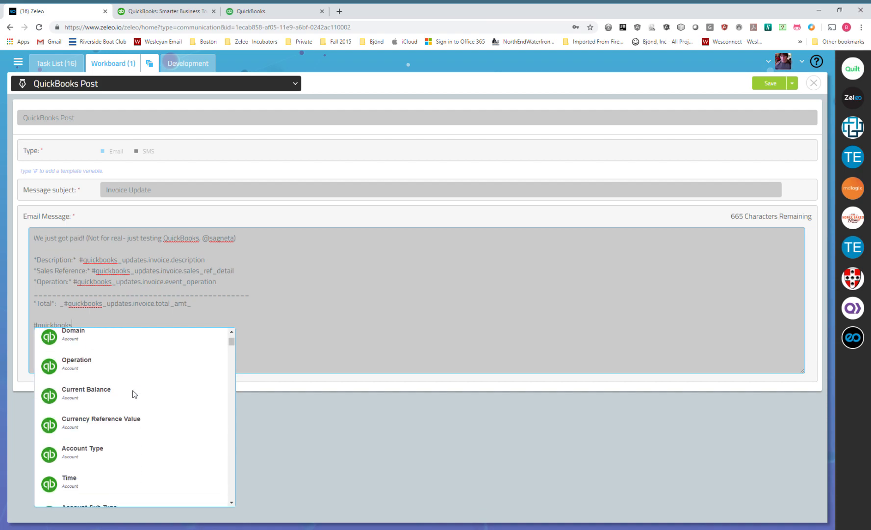
scroll(133, 394, down, 8)
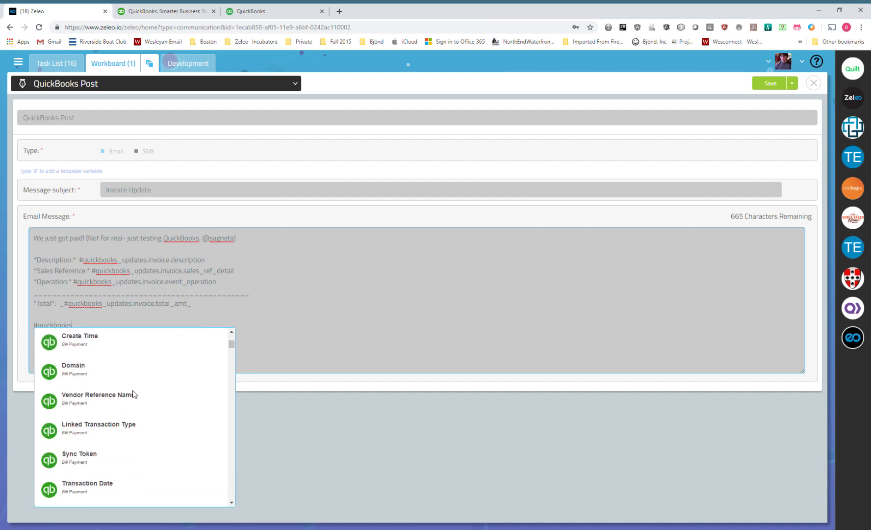
scroll(133, 394, down, 1)
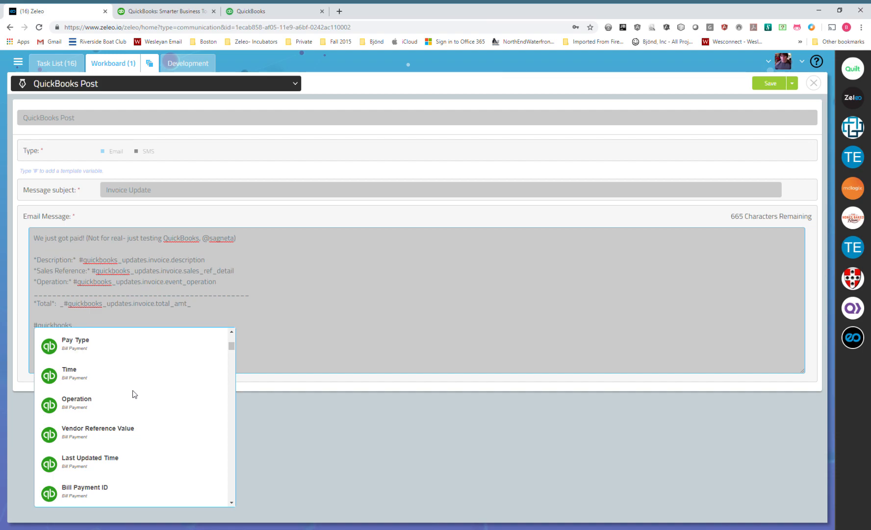
scroll(134, 393, down, 15)
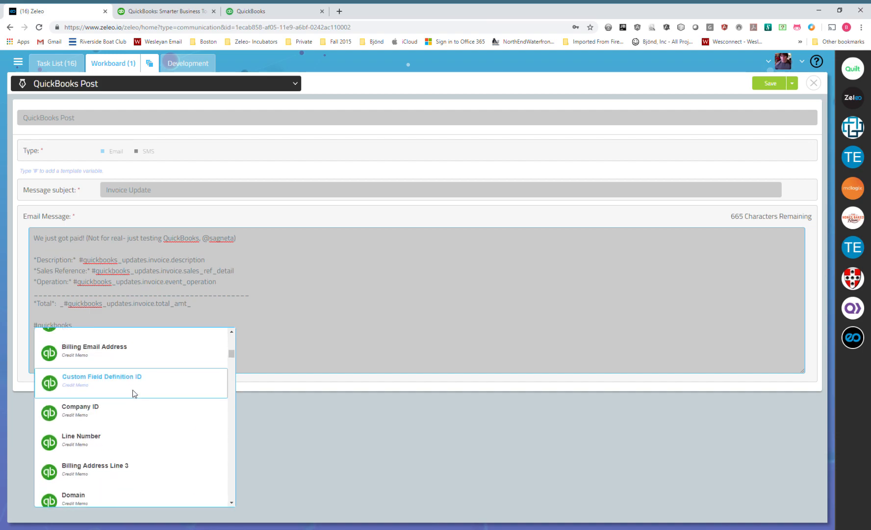
scroll(133, 394, down, 15)
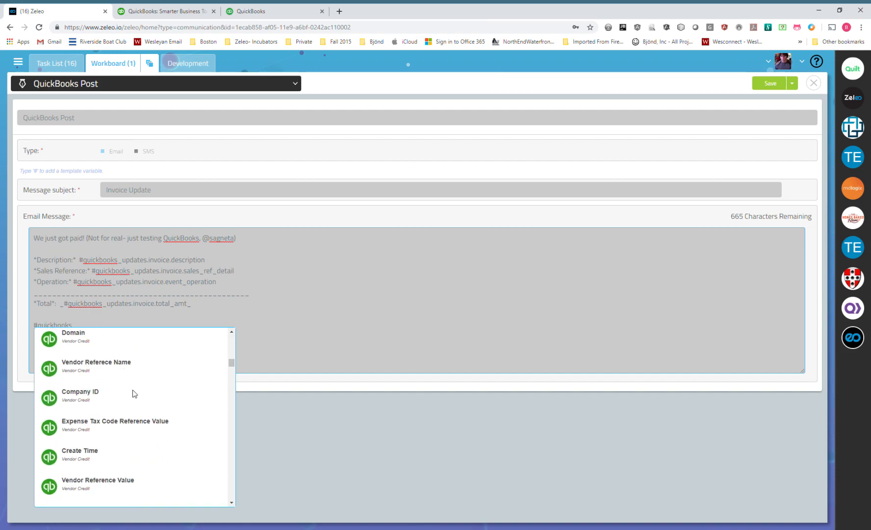
scroll(134, 394, down, 1)
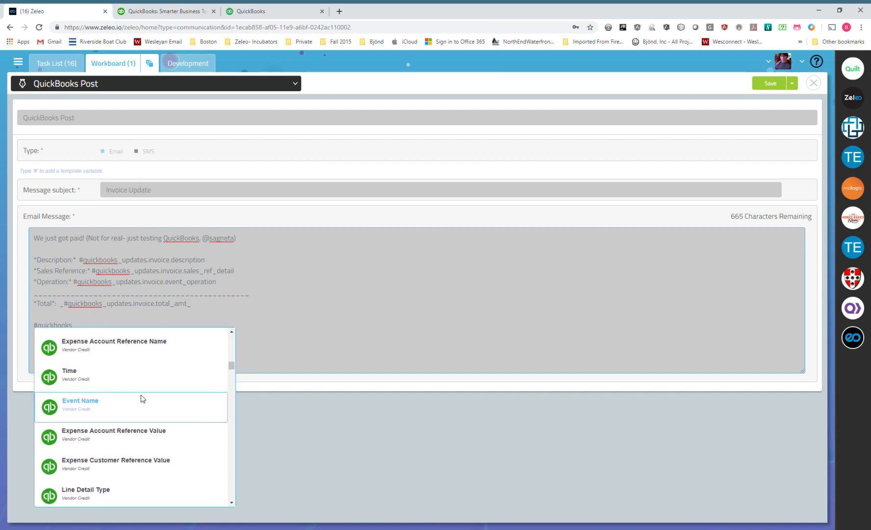
scroll(141, 398, down, 15)
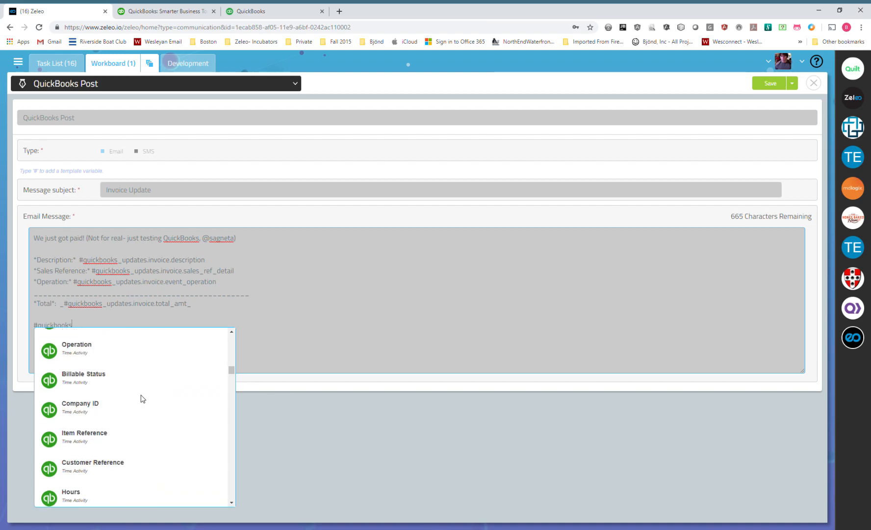
scroll(141, 398, down, 1)
drag(232, 379, 214, 470)
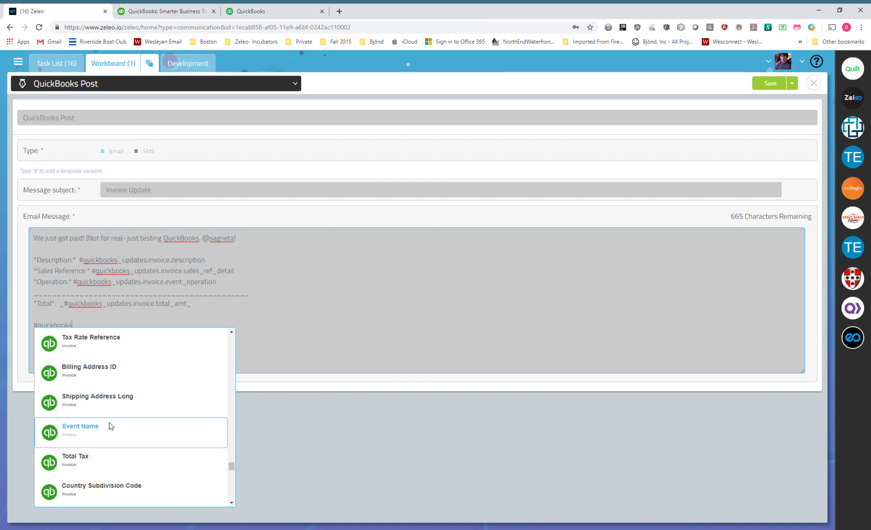
scroll(109, 426, up, 3)
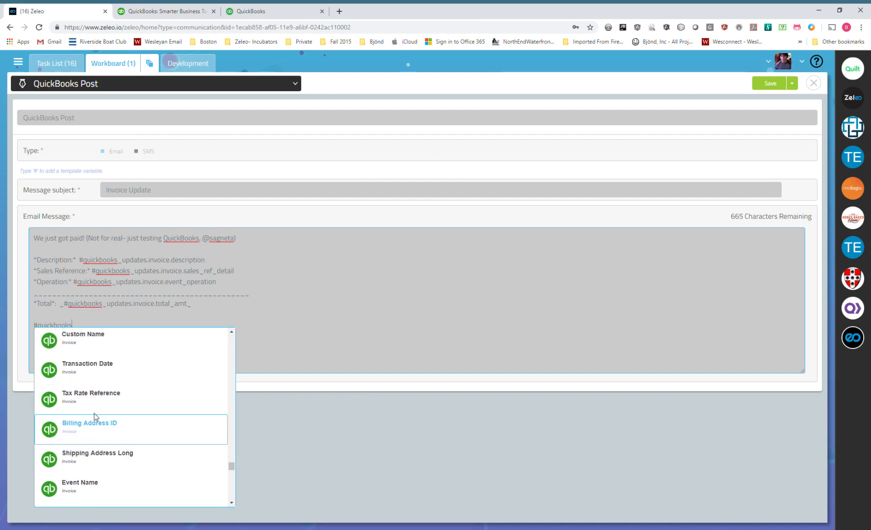
scroll(103, 416, up, 3)
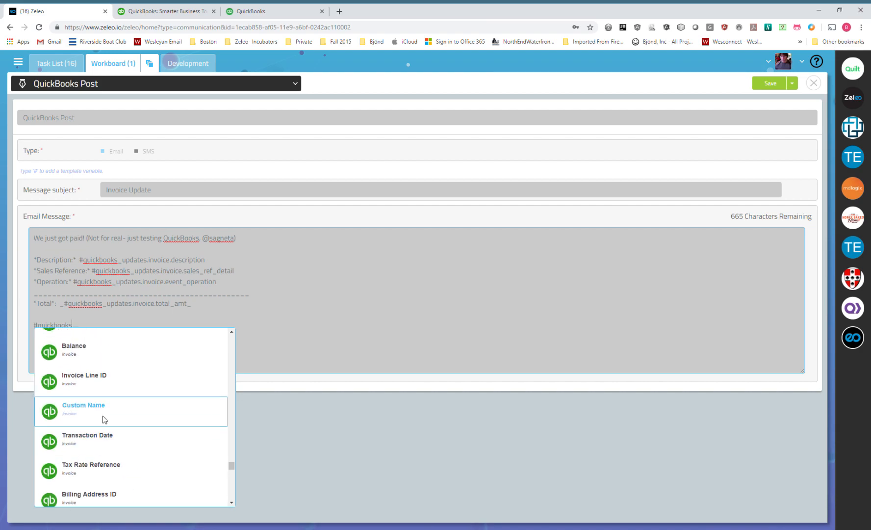
scroll(103, 415, up, 1)
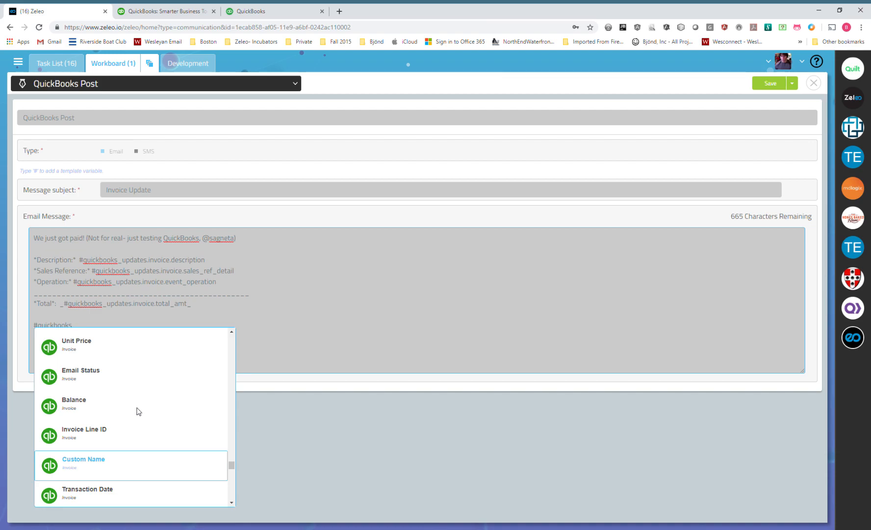
scroll(106, 403, up, 3)
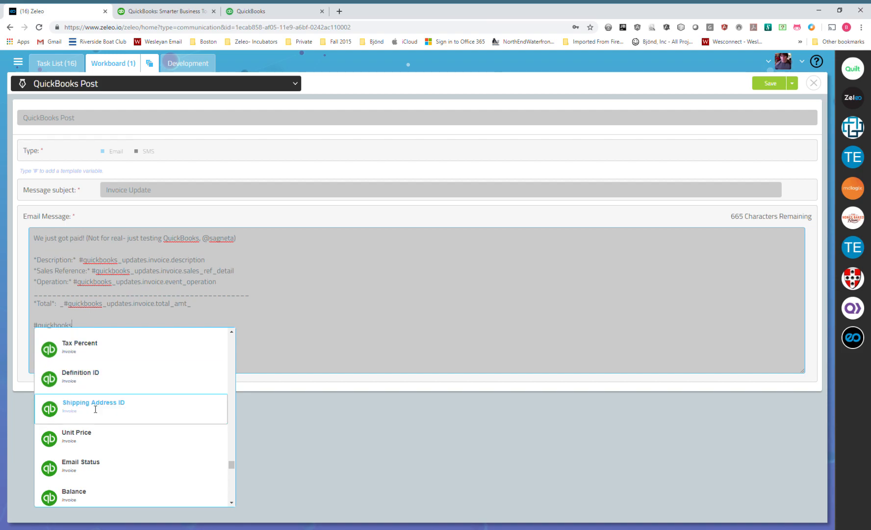
scroll(97, 415, up, 2)
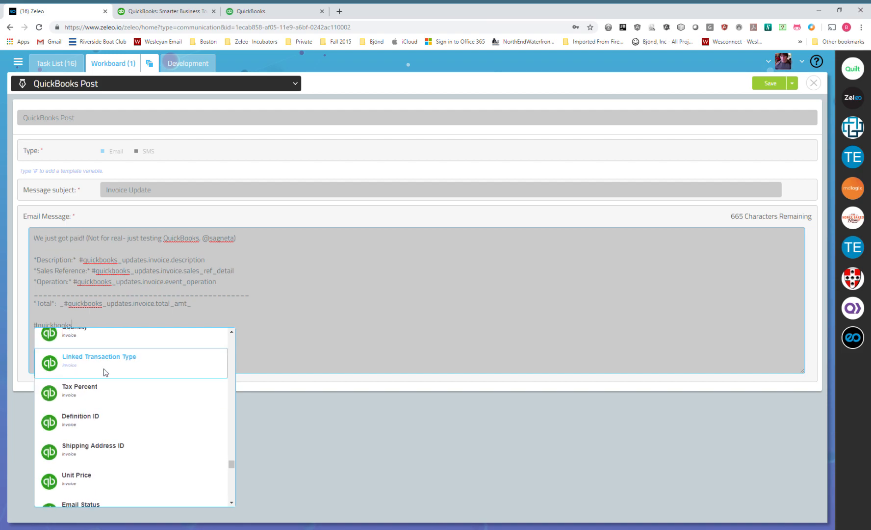
scroll(93, 386, up, 2)
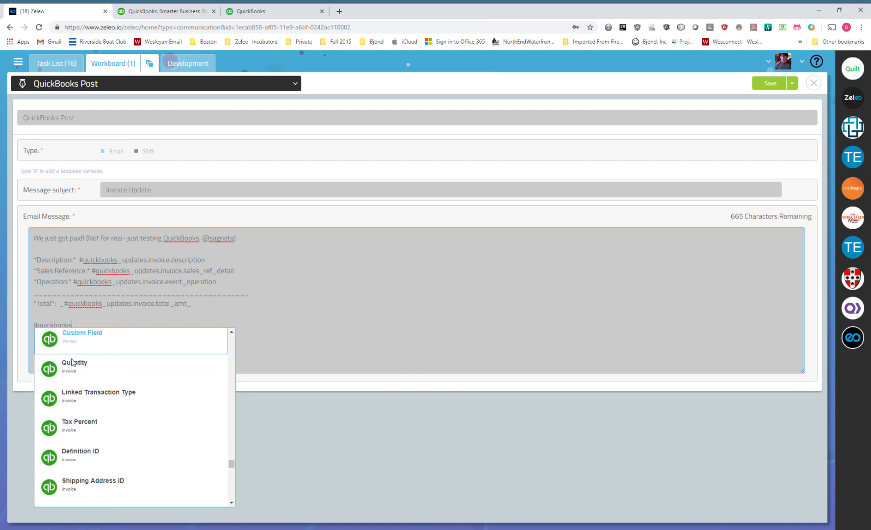
click(115, 373)
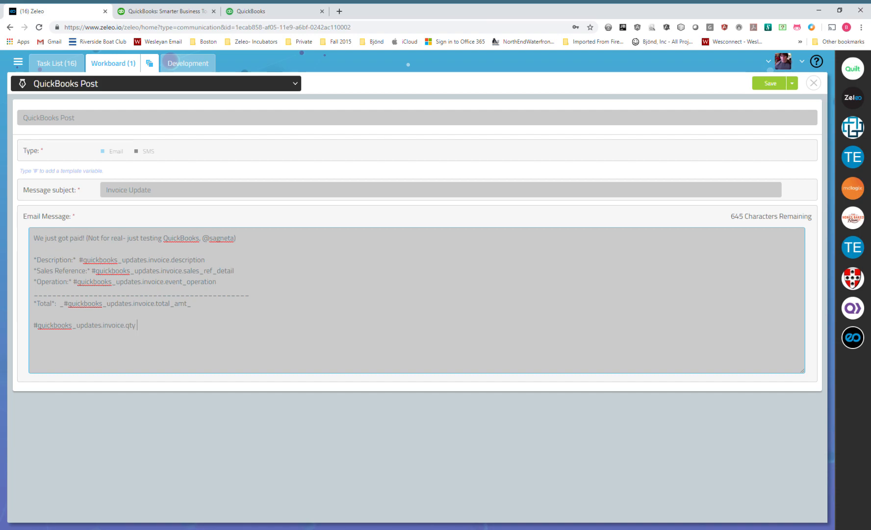
click(362, 503)
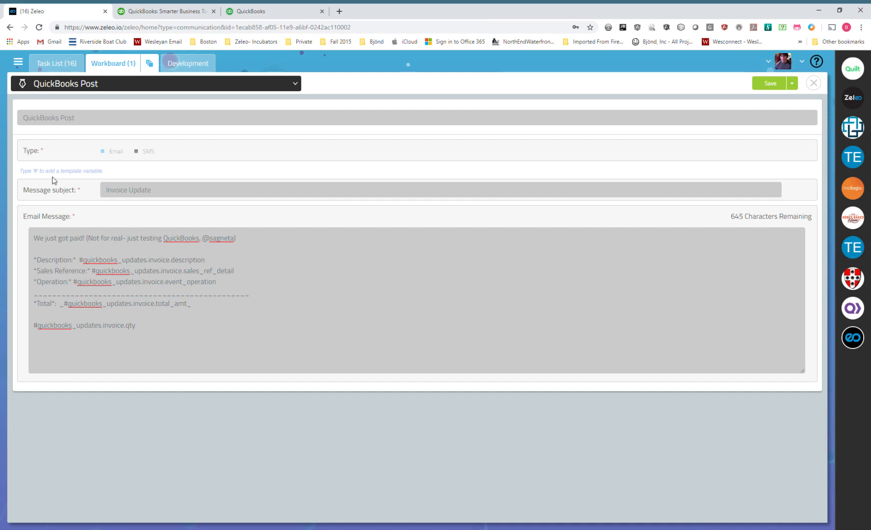
Create a new rule in Rules & Conditions and collapse the navigation sidebar
click(18, 61)
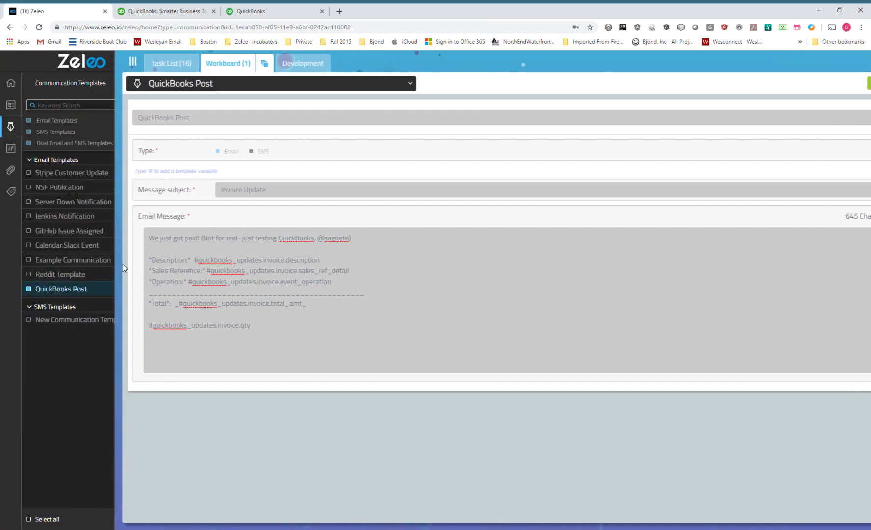
click(16, 143)
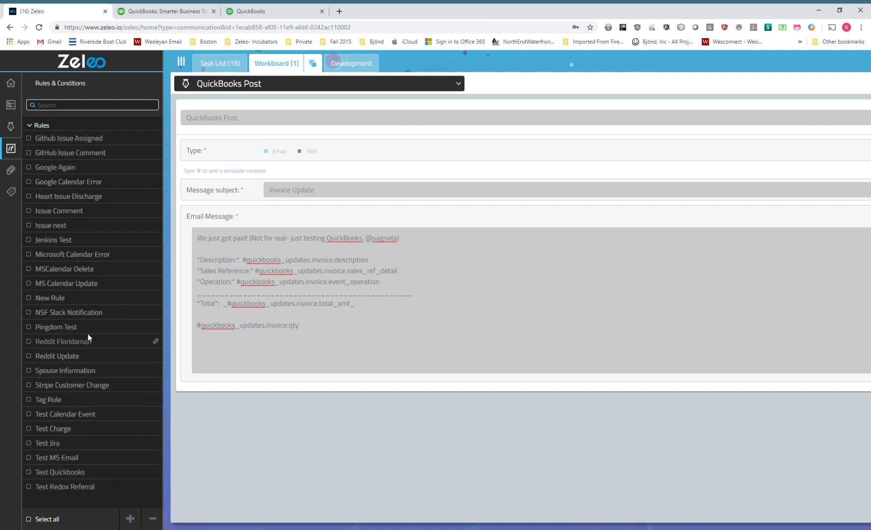
click(130, 519)
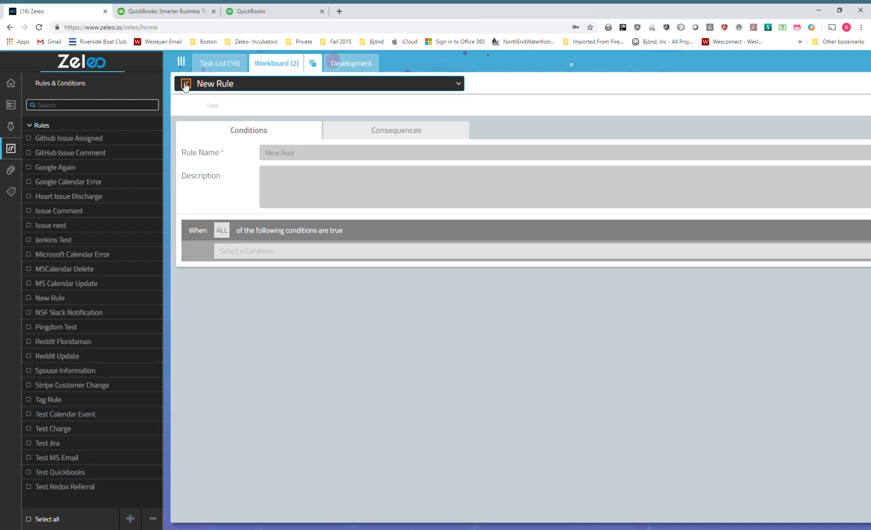
click(181, 62)
Name the new rule "Quickbooks Invoice Update"
drag(144, 156, 62, 143)
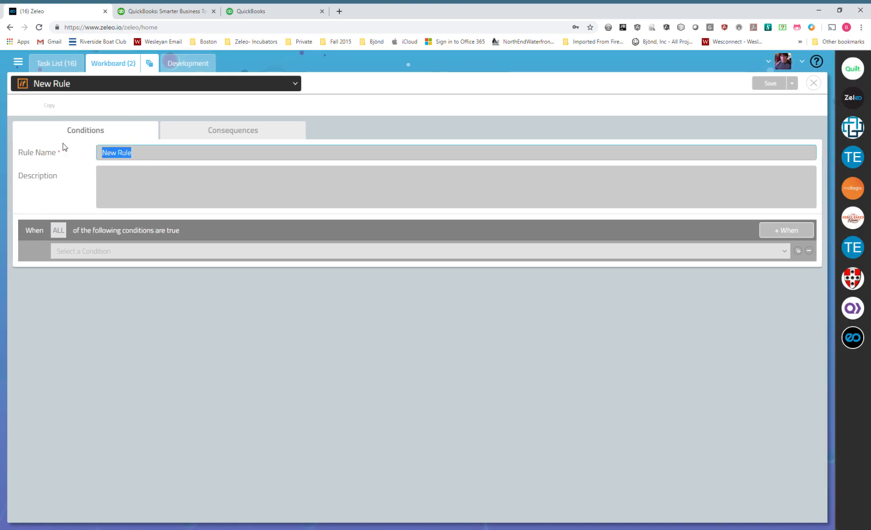
text(Invoce)
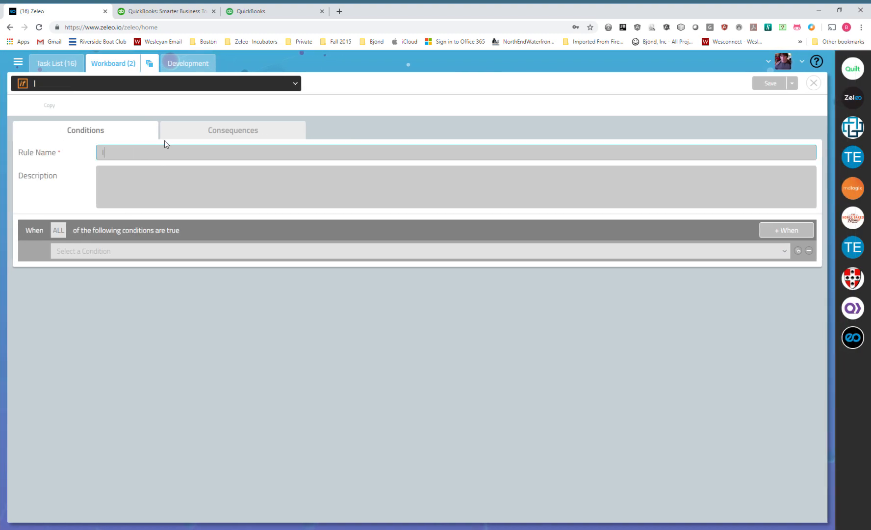
key(BackSpace)
key(BackSpace)
text(ice Upd)
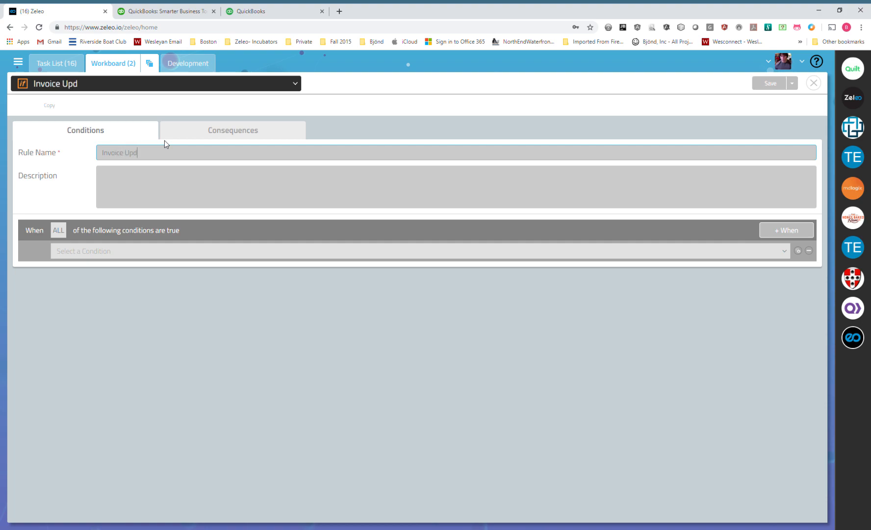
text(ateQuickbooks)
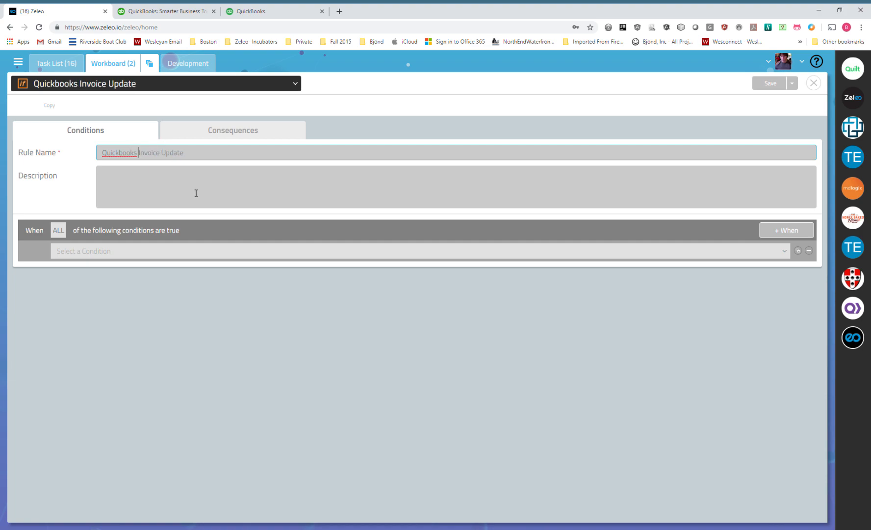
Enter the rule description "This sends a Slack post when invoices are updated."
click(114, 182)
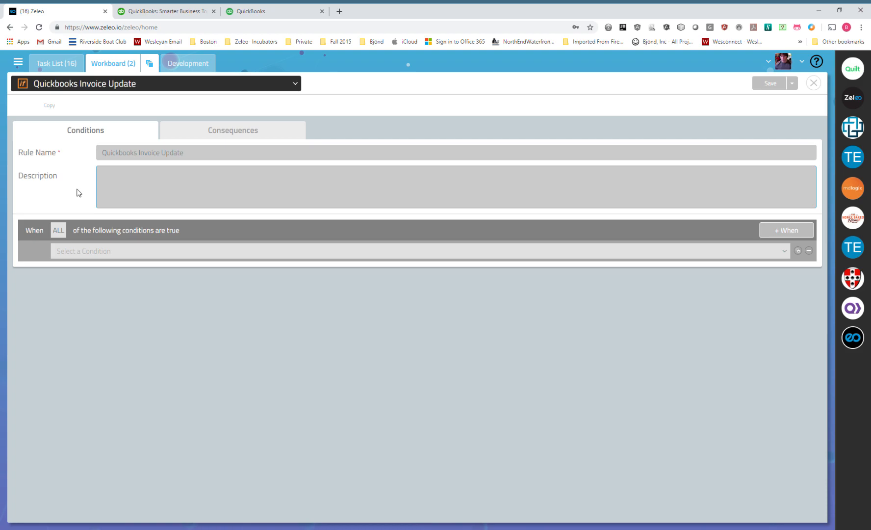
text(This sends a slack post when invoices are updated)
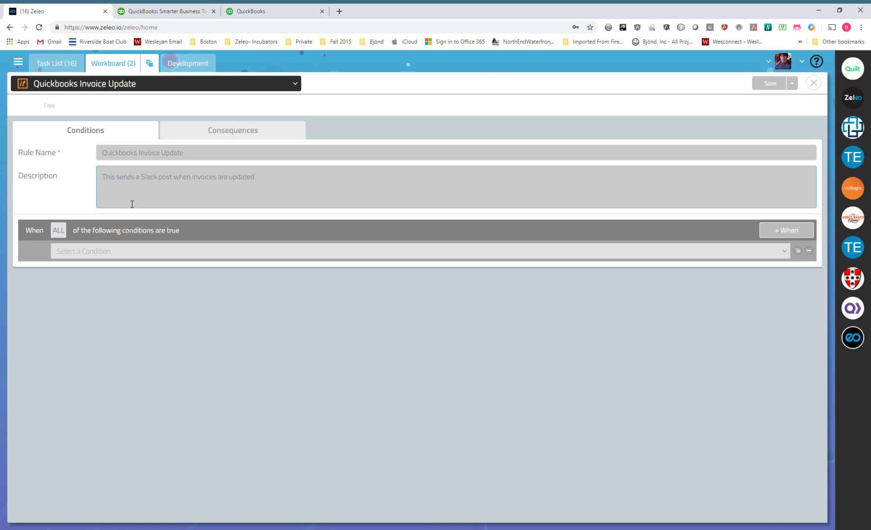
text(.)
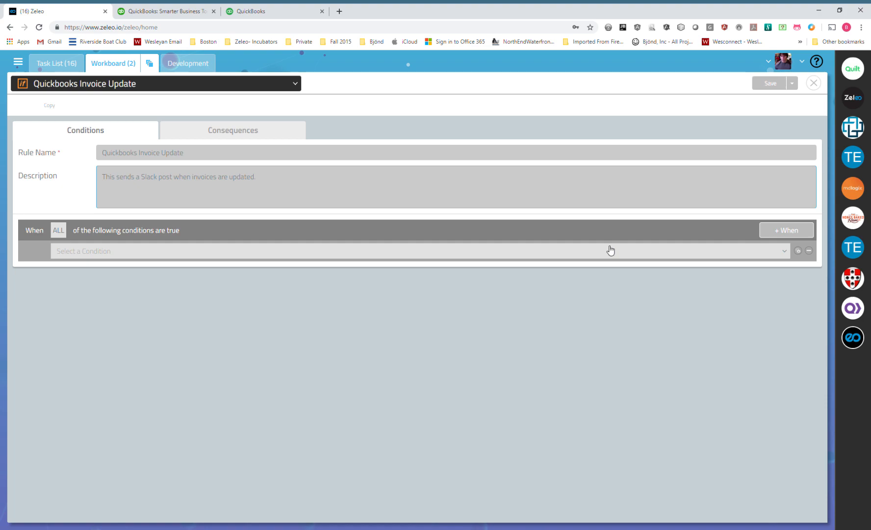
Add a QuickBooks Updates condition to the rule and set its event to Invoice
click(119, 251)
scroll(116, 305, down, 2)
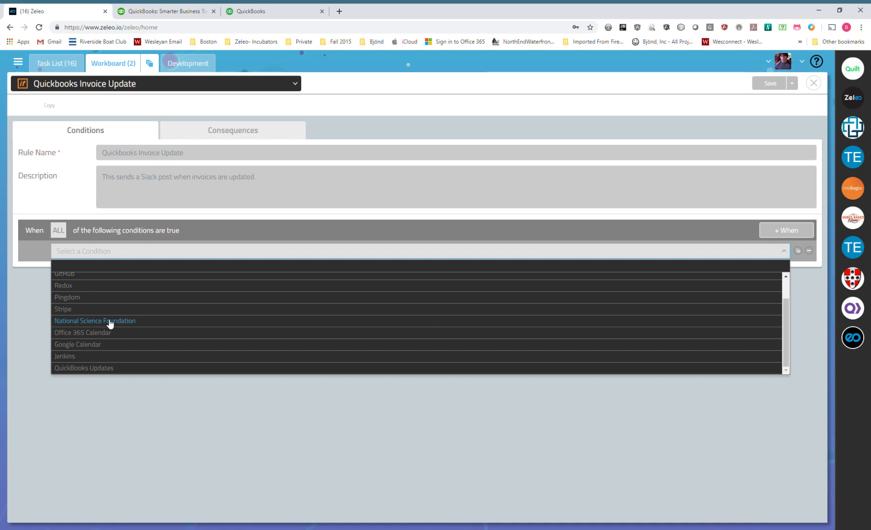
click(91, 372)
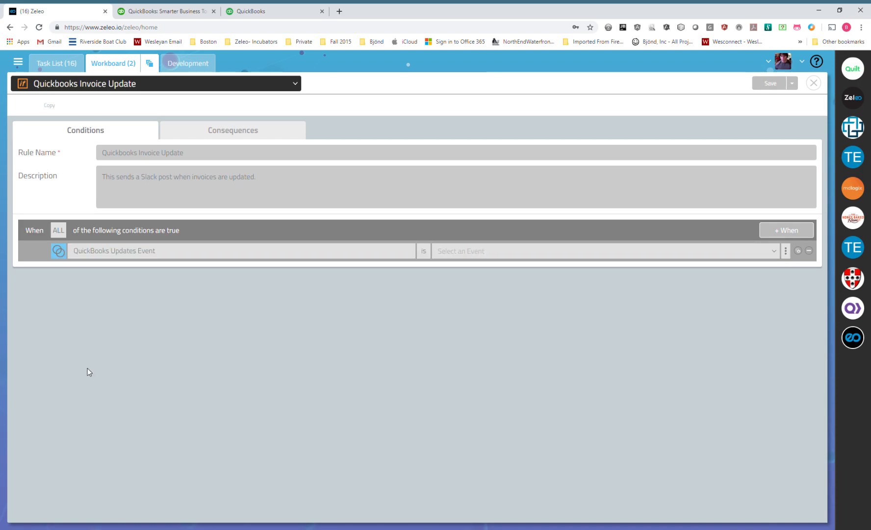
click(489, 252)
scroll(473, 314, down, 4)
scroll(478, 318, down, 2)
scroll(480, 324, down, 2)
scroll(468, 345, down, 2)
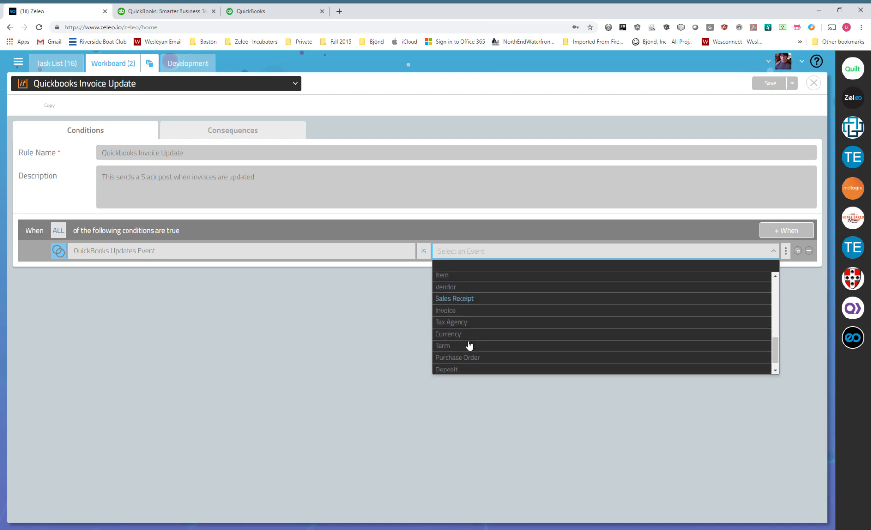
click(450, 311)
Add a constraint to the Invoice condition requiring Company ID to equal Person
click(786, 252)
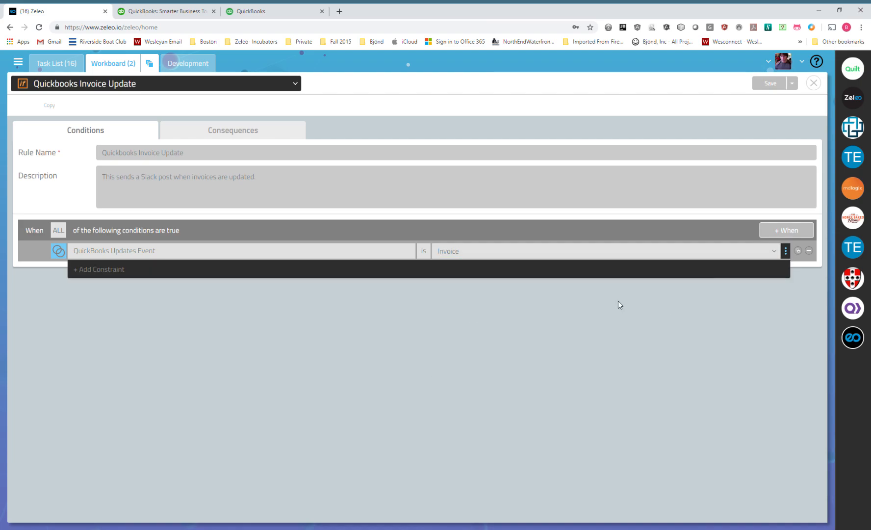
click(103, 269)
click(113, 270)
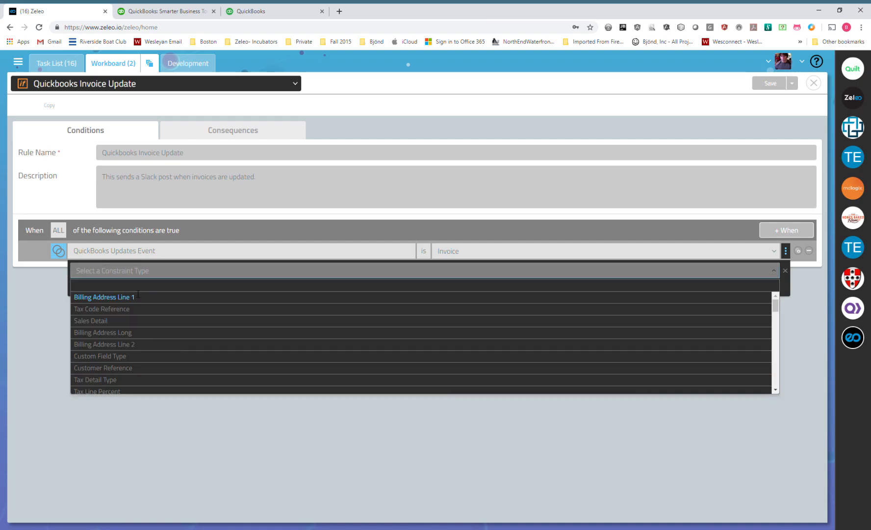
scroll(135, 344, down, 2)
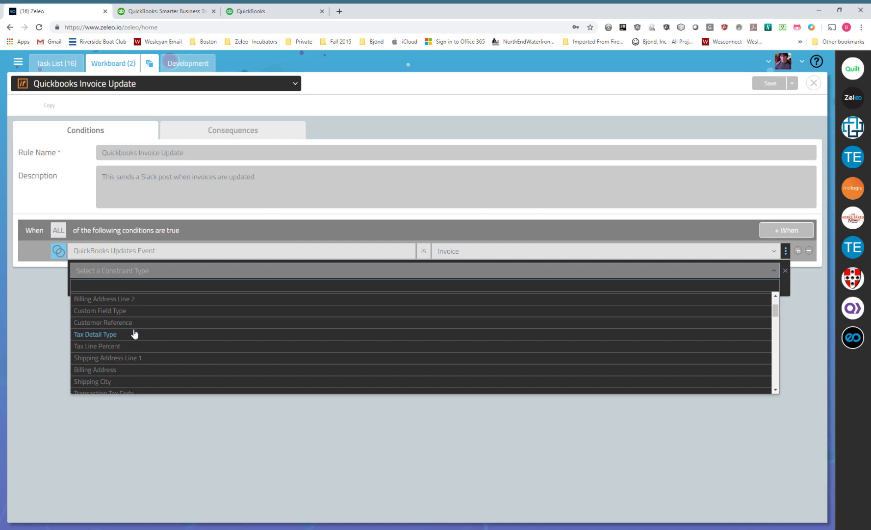
scroll(135, 334, down, 2)
scroll(133, 332, down, 2)
scroll(124, 326, down, 2)
scroll(123, 331, down, 6)
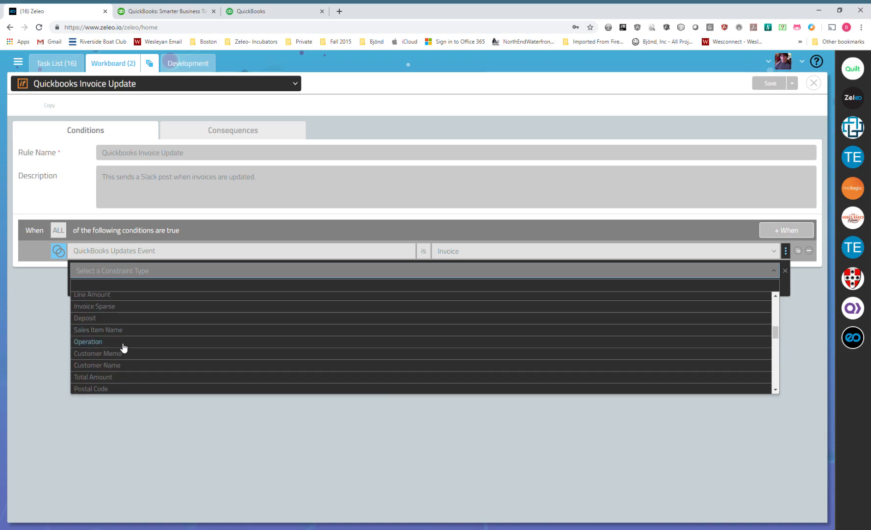
scroll(128, 346, down, 4)
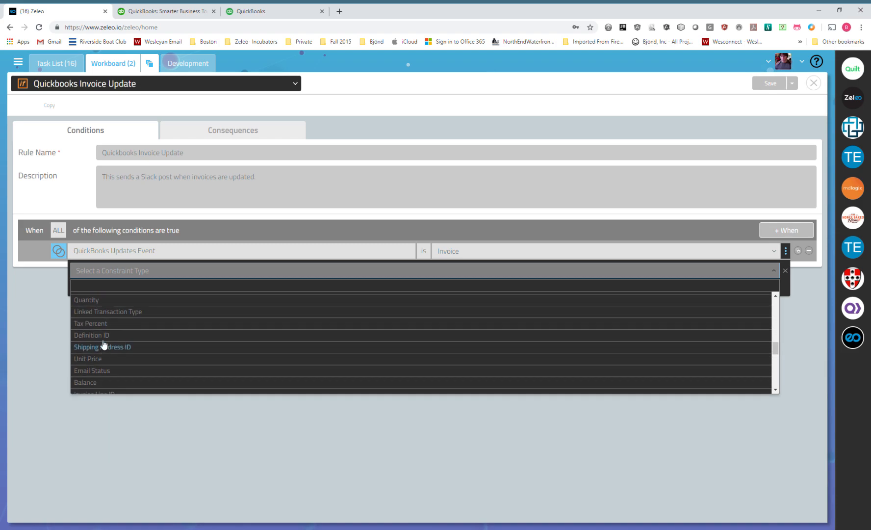
scroll(128, 351, down, 6)
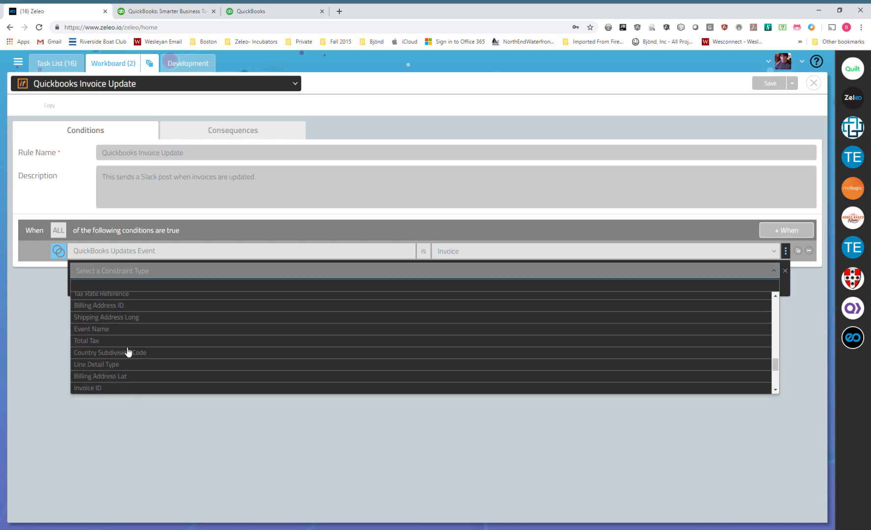
scroll(128, 351, down, 2)
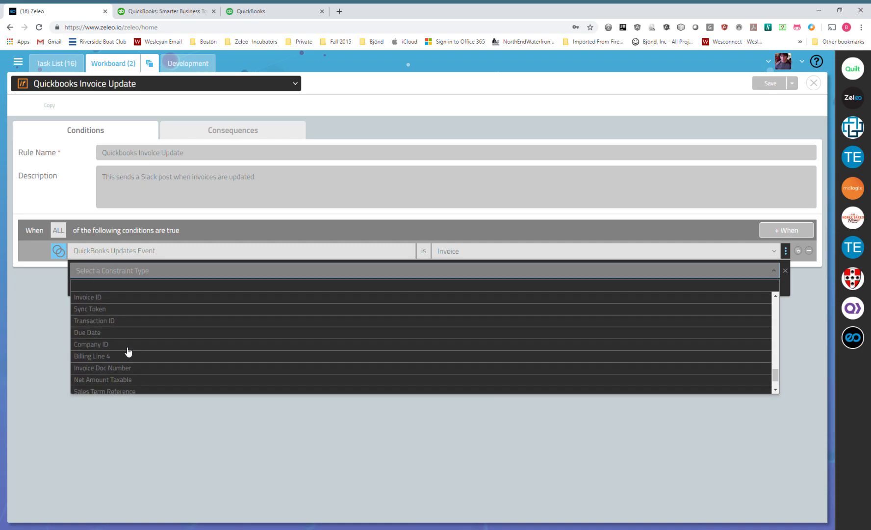
click(101, 346)
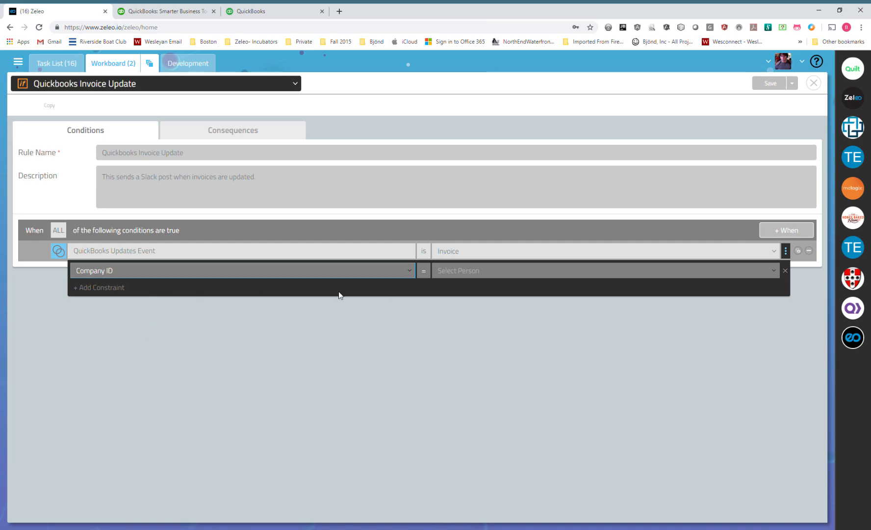
click(458, 276)
click(448, 298)
Add a second constraint to the Invoice condition requiring Operation to equal Update
click(103, 288)
click(123, 293)
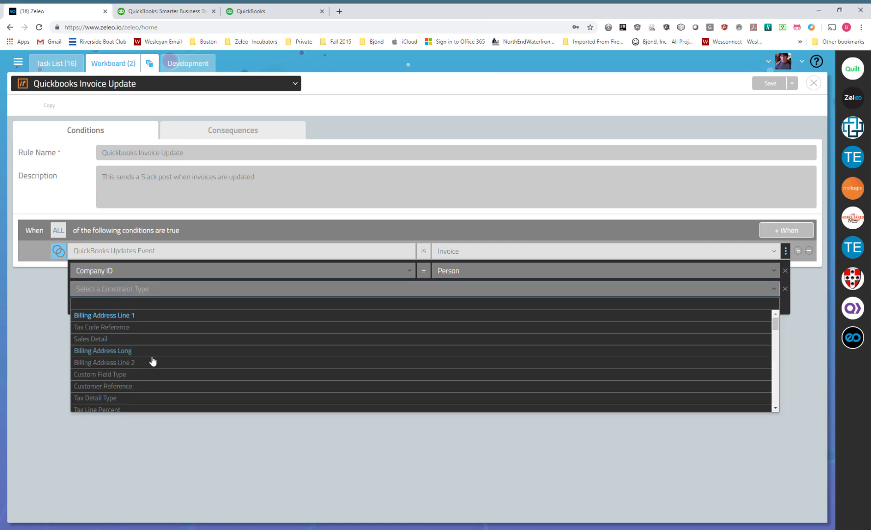
scroll(147, 362, down, 2)
scroll(148, 363, down, 3)
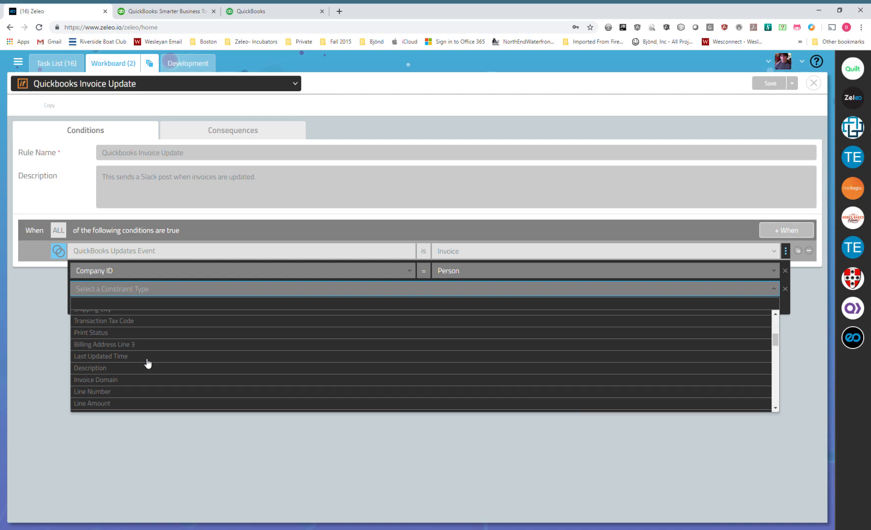
click(88, 360)
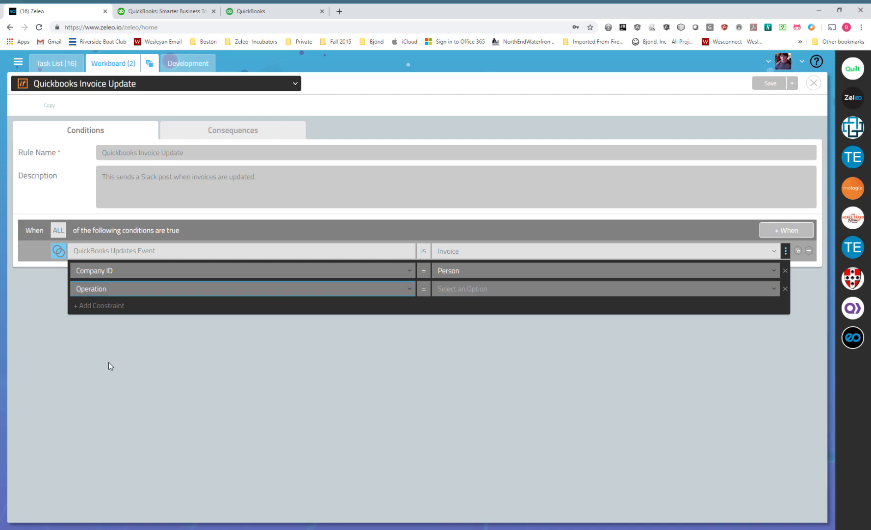
click(492, 291)
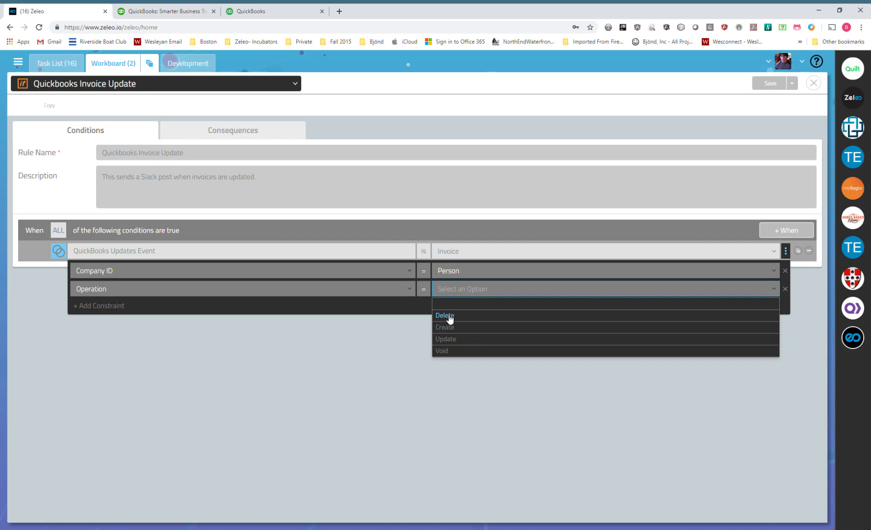
click(452, 341)
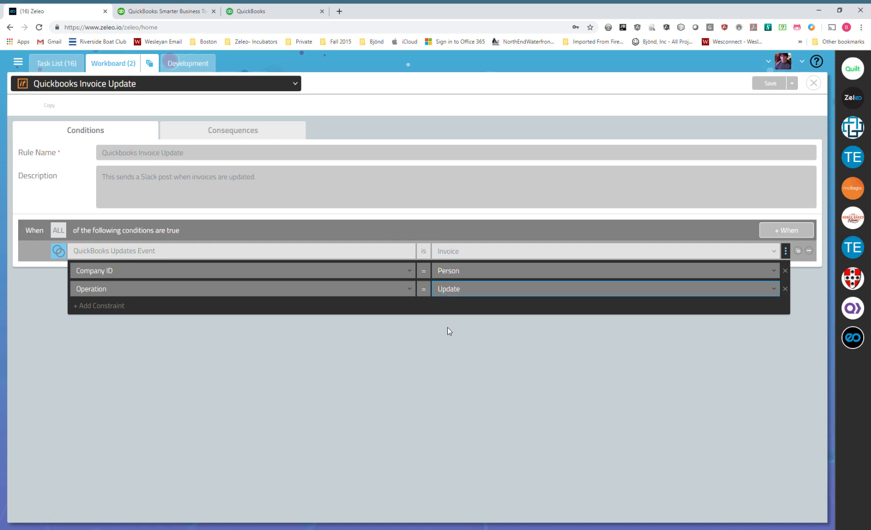
Add a third constraint requiring Total Amount to be greater than 1000, and collapse the condition's constraints
click(100, 306)
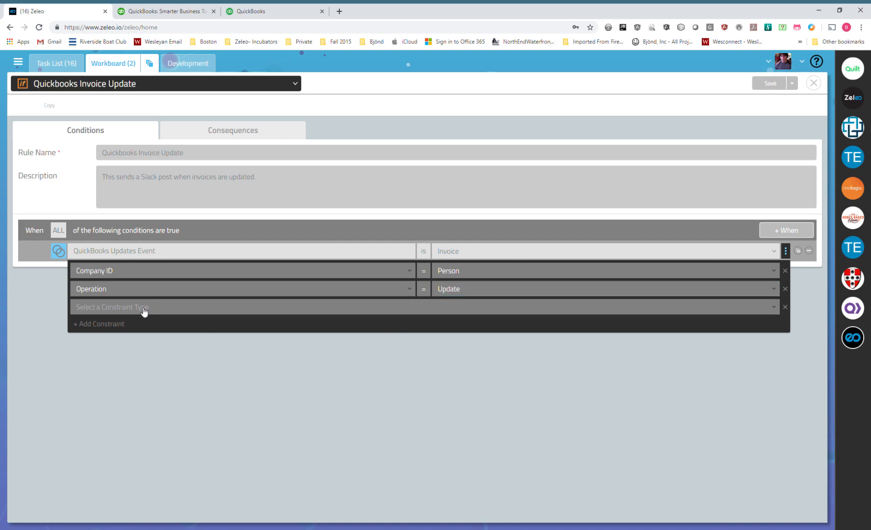
click(143, 308)
scroll(143, 354, down, 10)
scroll(142, 356, down, 1)
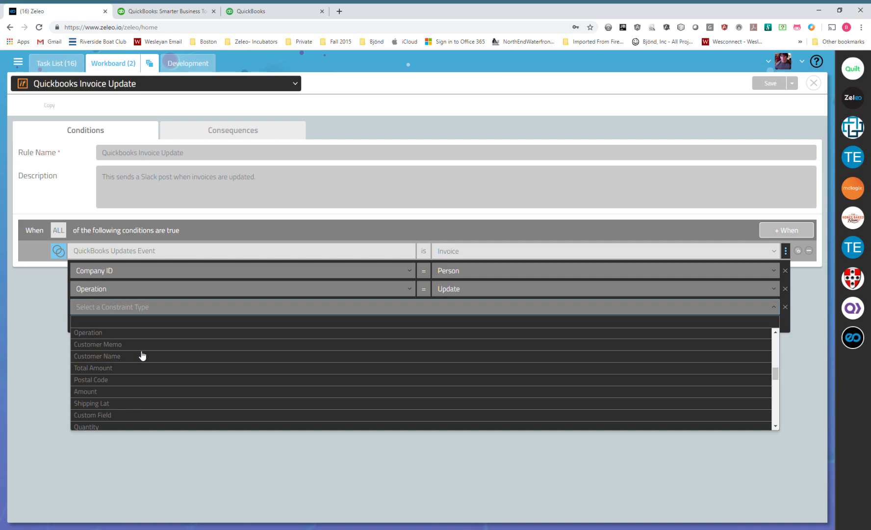
scroll(119, 373, down, 1)
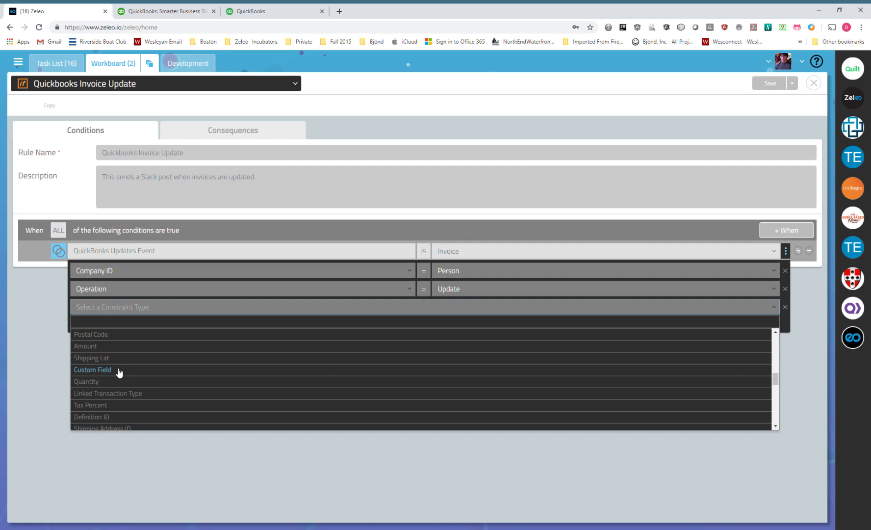
scroll(116, 372, up, 1)
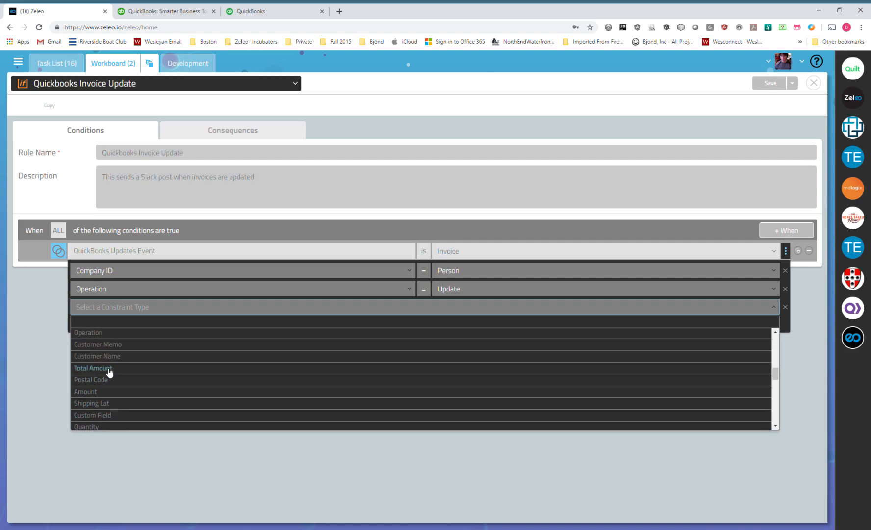
click(109, 368)
click(424, 307)
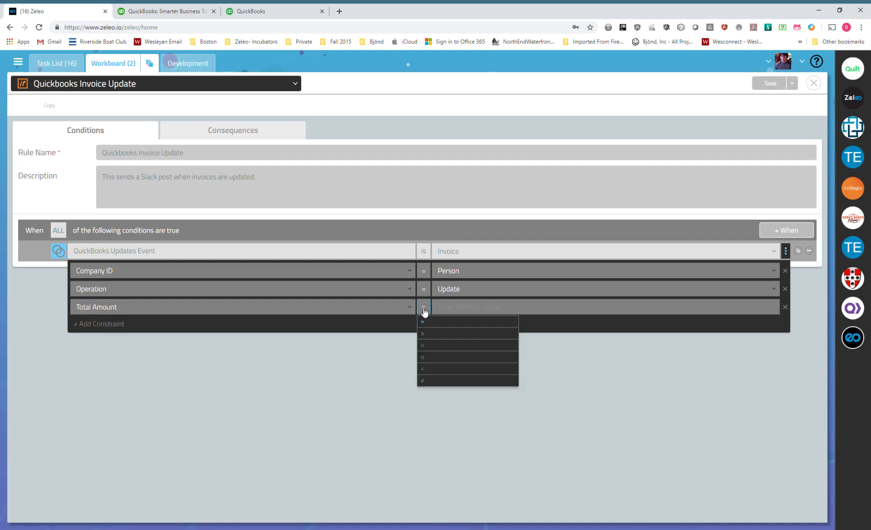
click(434, 347)
click(455, 311)
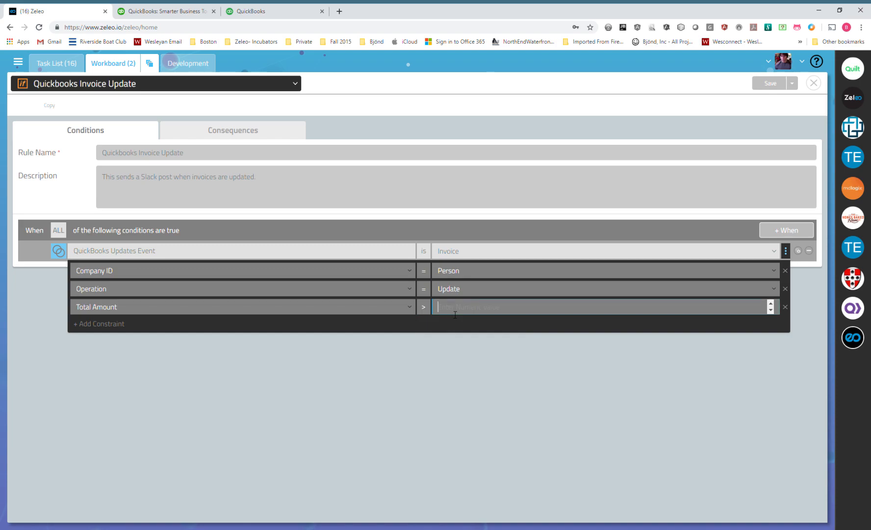
text(1000)
click(493, 331)
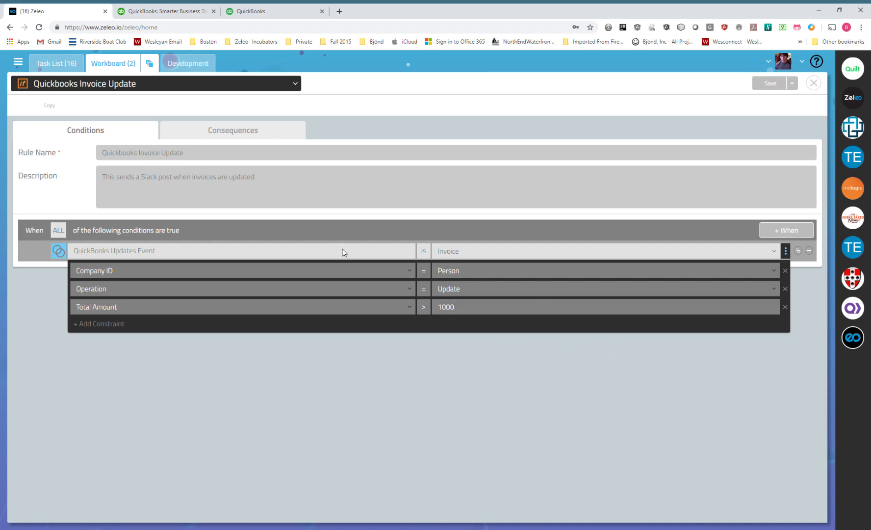
click(787, 251)
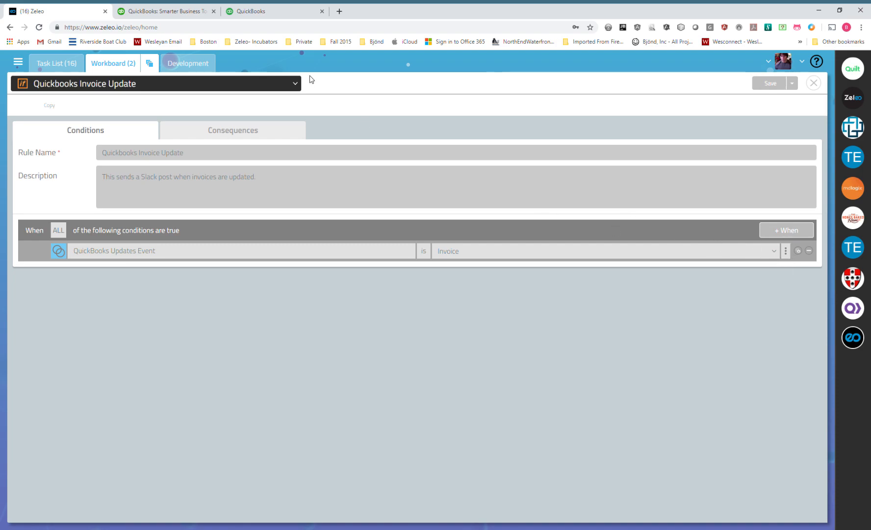
Add a Slack consequence to the rule that sends a Channel Notification
click(233, 129)
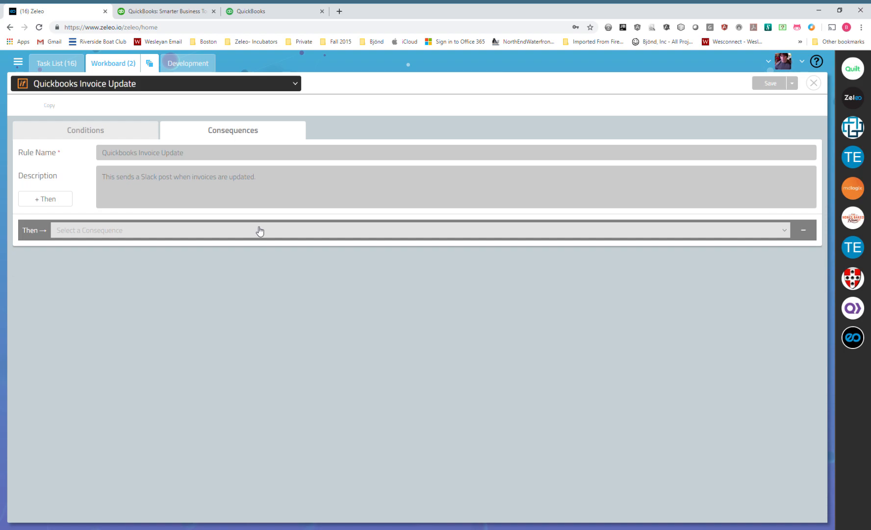
click(240, 235)
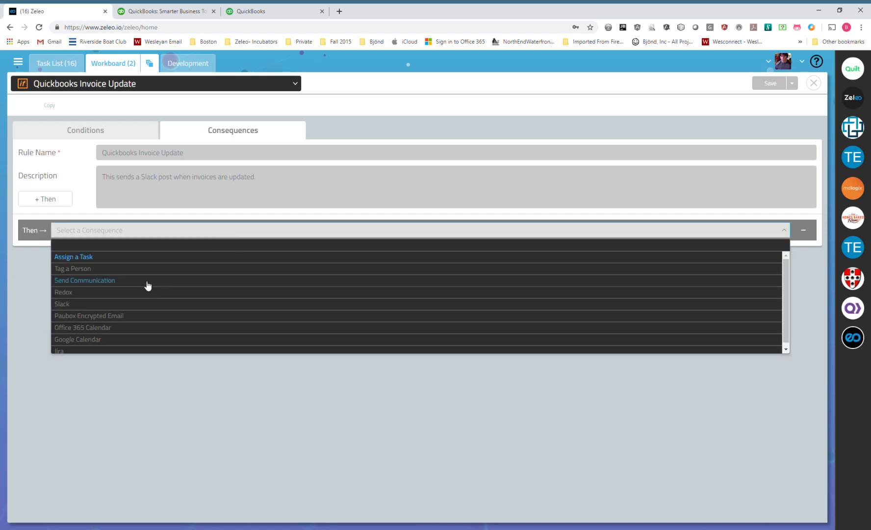
click(65, 304)
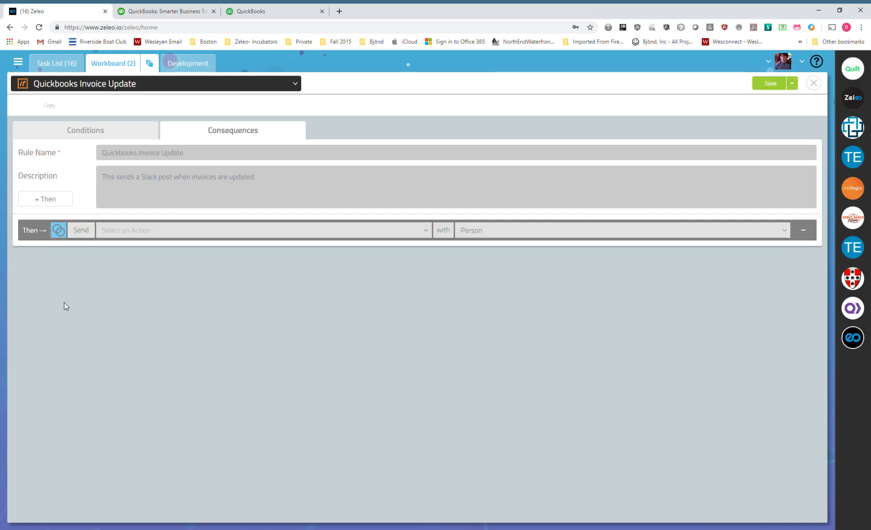
click(156, 237)
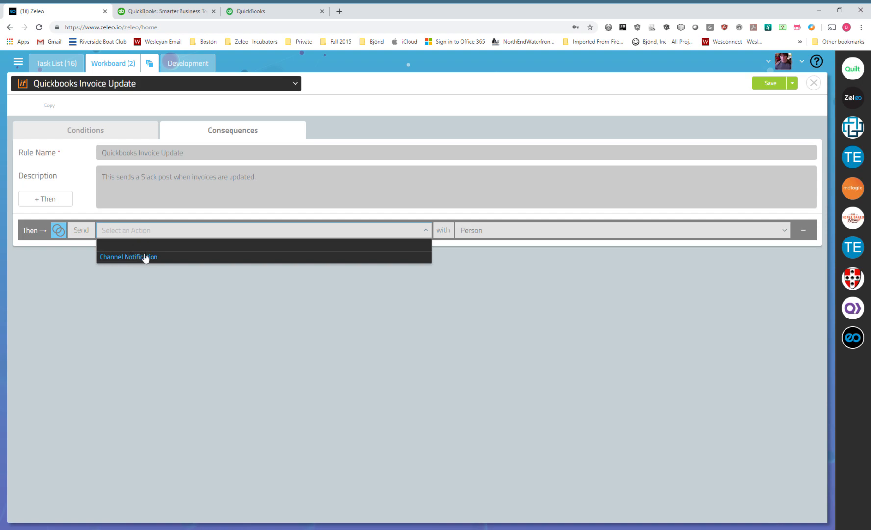
click(146, 257)
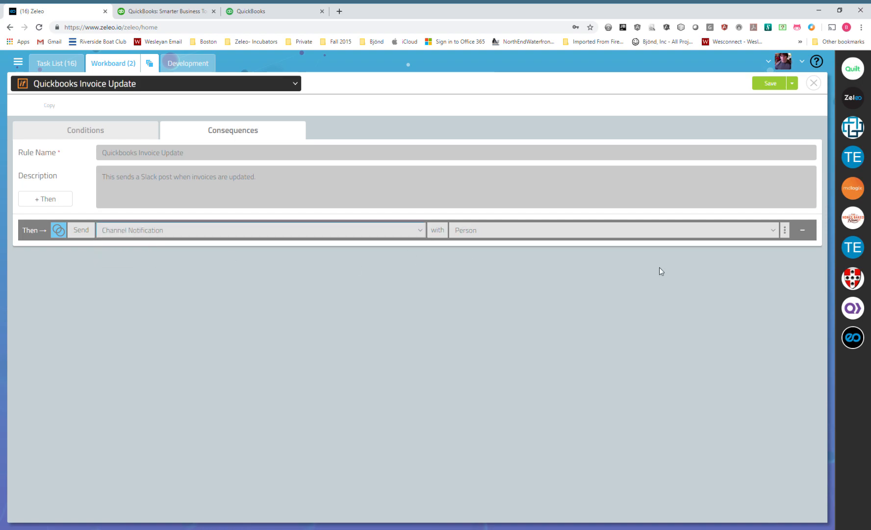
Set the Channel Notification consequence to apply to Person and expand its additional fields
click(490, 231)
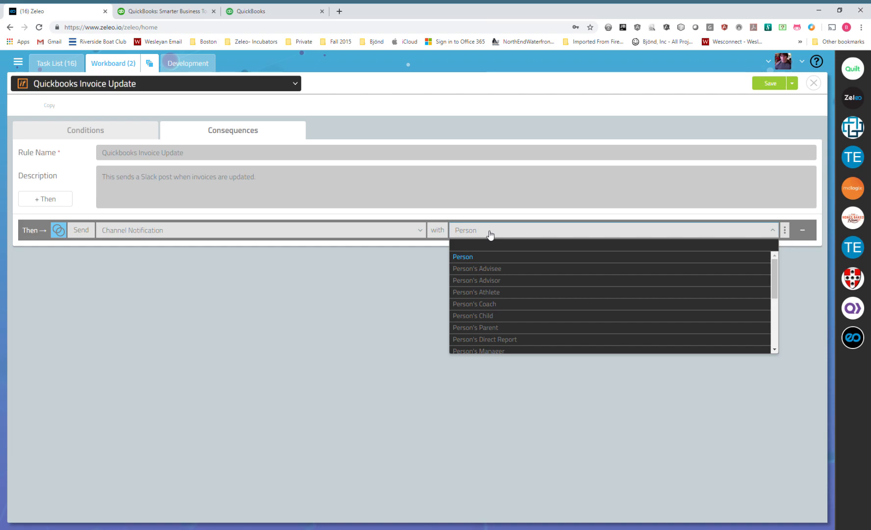
click(469, 260)
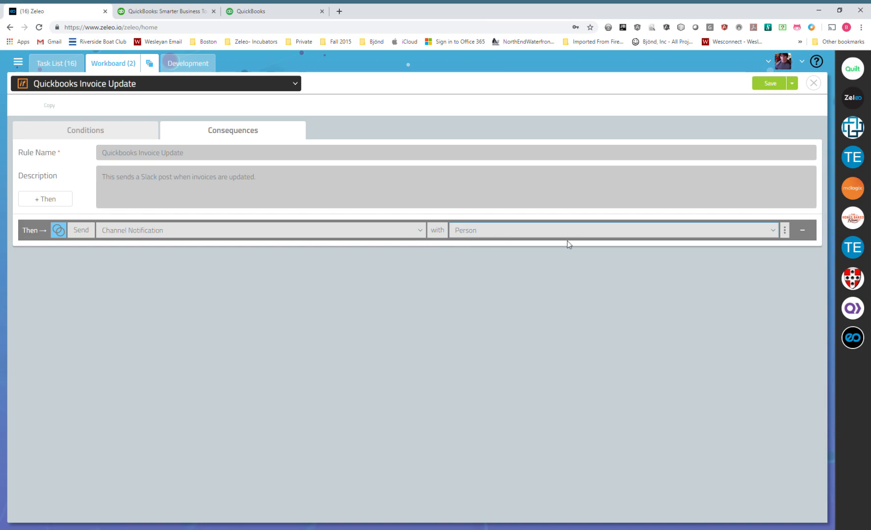
click(784, 231)
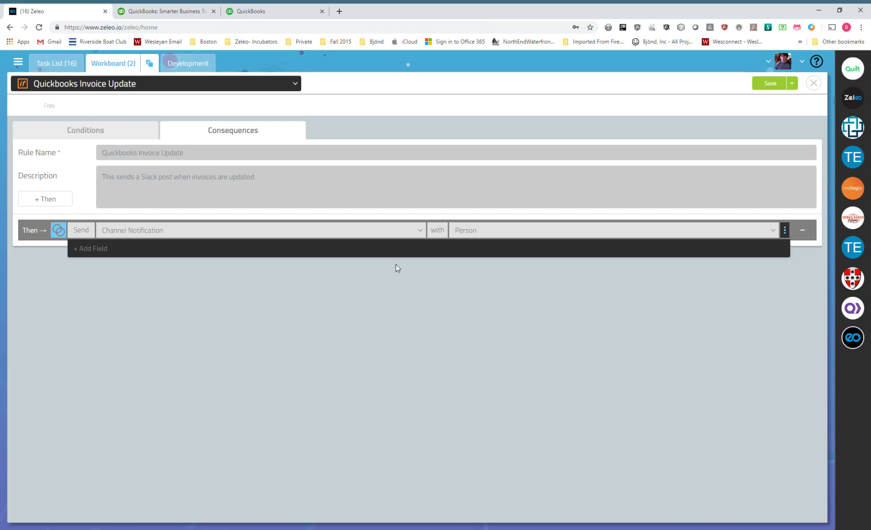
Try adding a Direct Message field set to True to the Channel Notification, and remove that field again
click(112, 247)
click(112, 250)
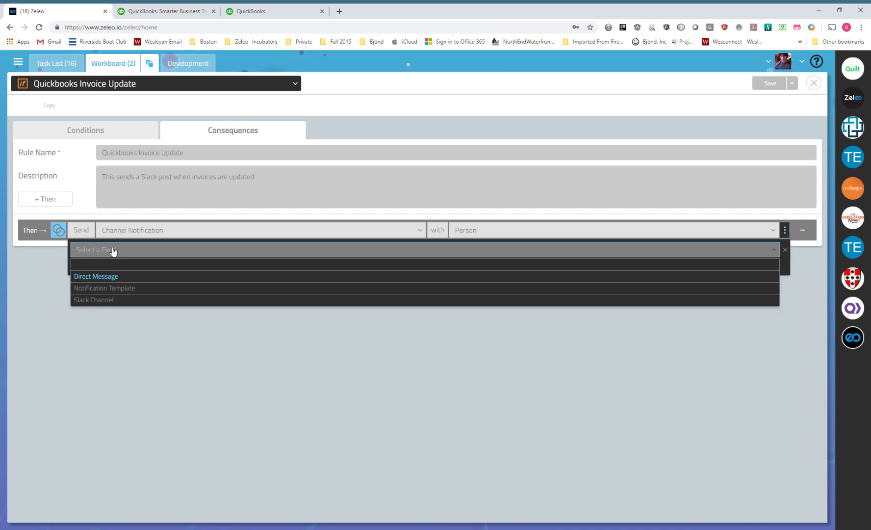
click(106, 278)
click(451, 252)
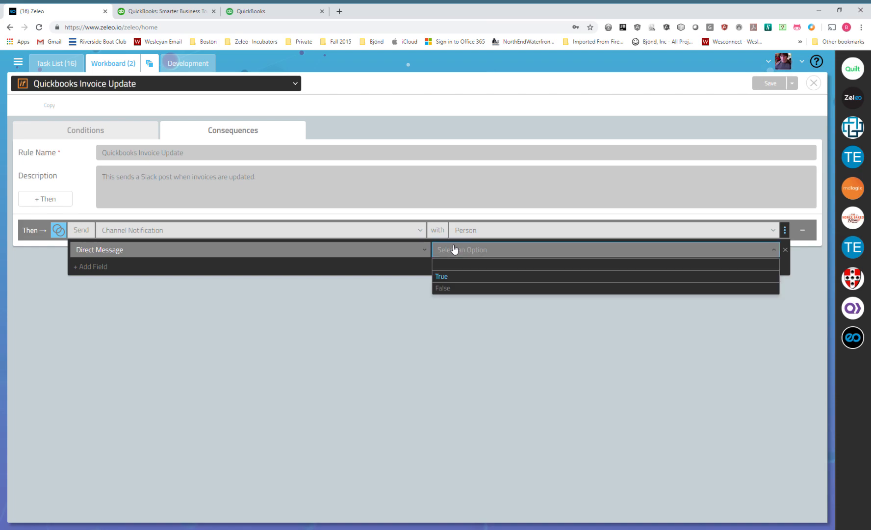
click(439, 276)
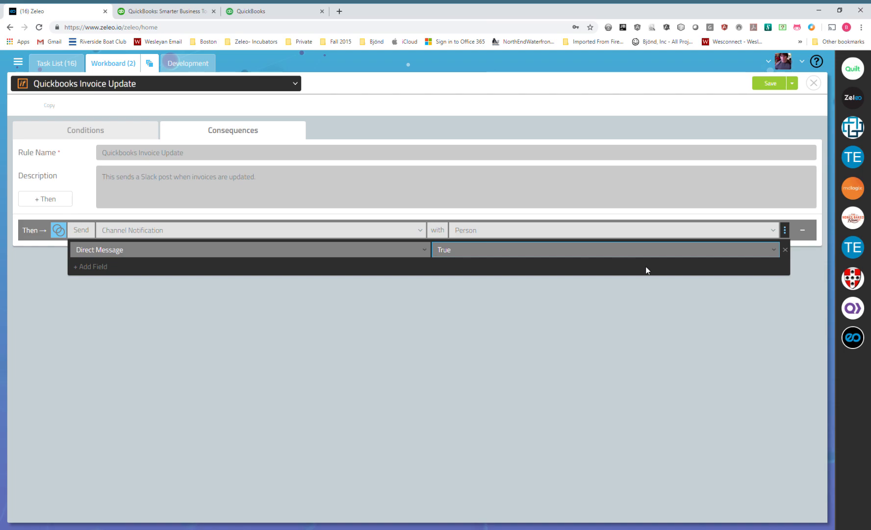
click(776, 250)
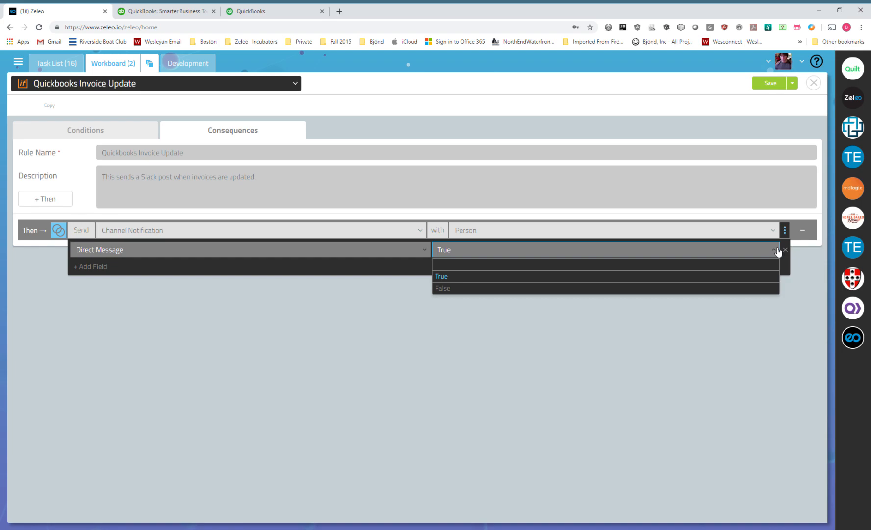
click(777, 250)
click(787, 252)
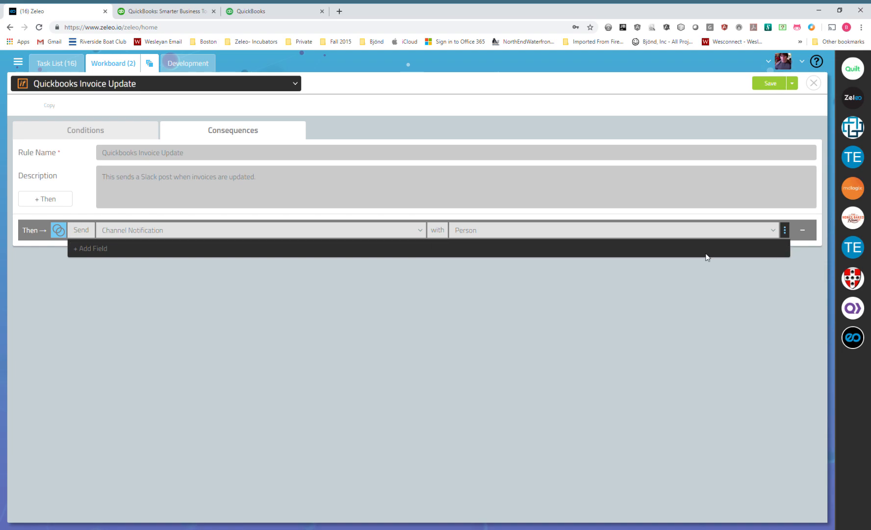
Add a Slack Channel field to the Channel Notification with the value #quickbooks
click(93, 264)
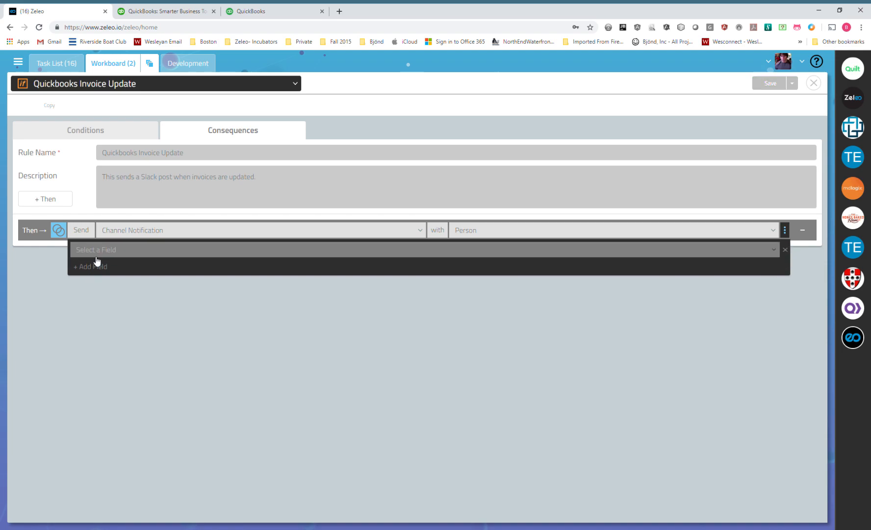
click(133, 256)
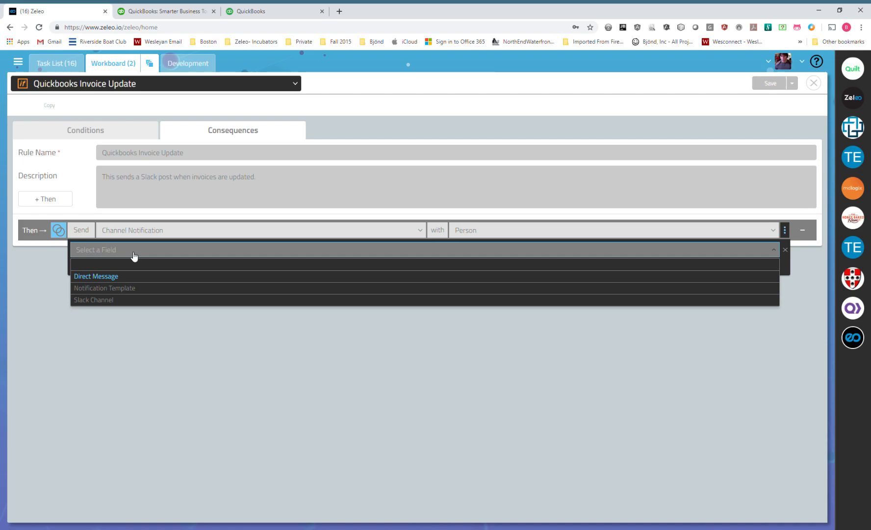
click(111, 299)
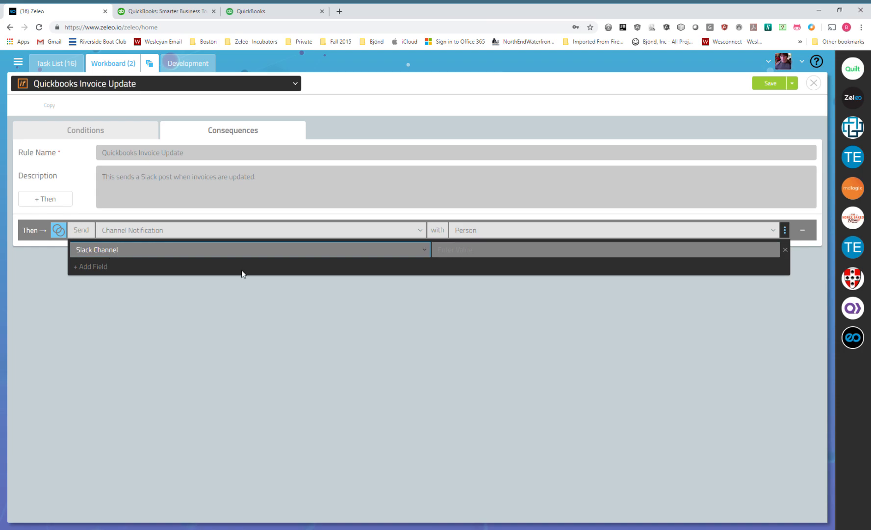
click(461, 251)
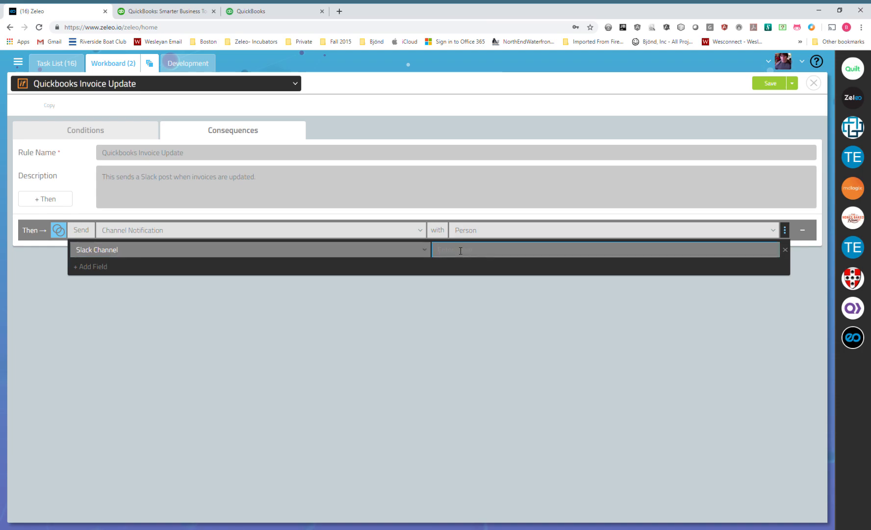
text(#quickbooks)
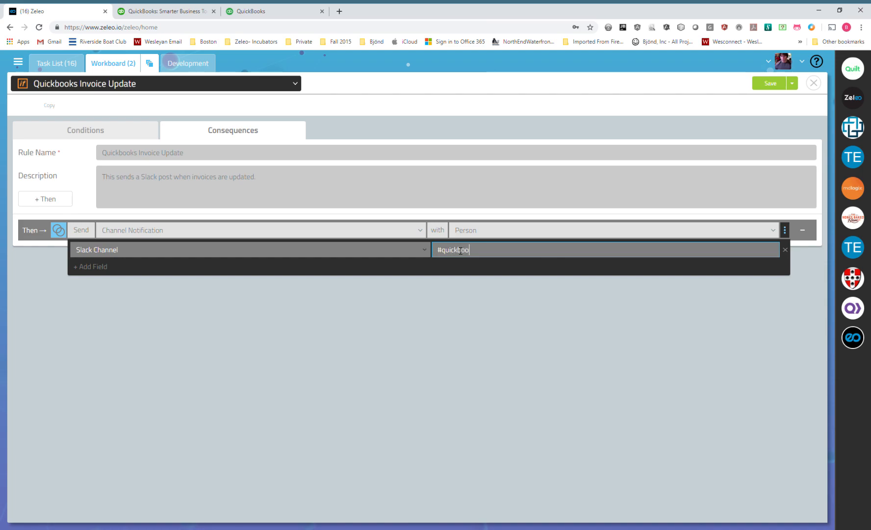
Add a Notification Template field using the QuickBooks Post template, and collapse the consequence's fields
click(113, 270)
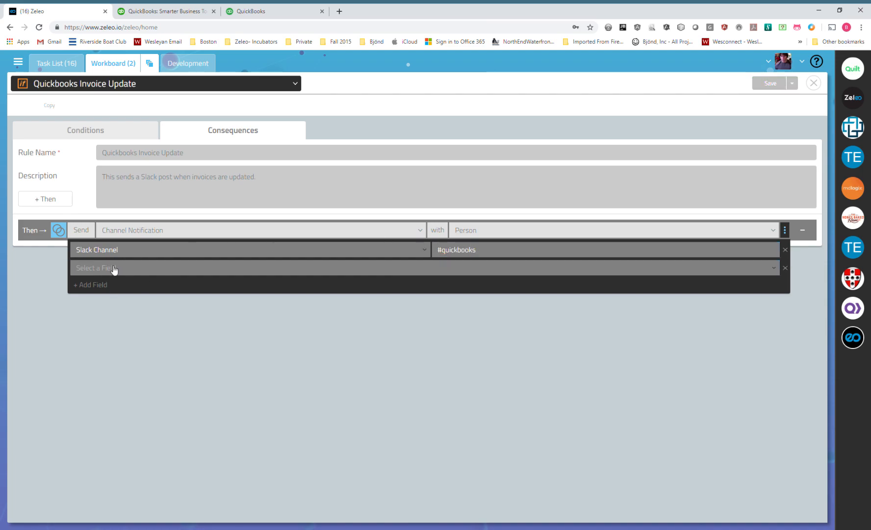
click(116, 269)
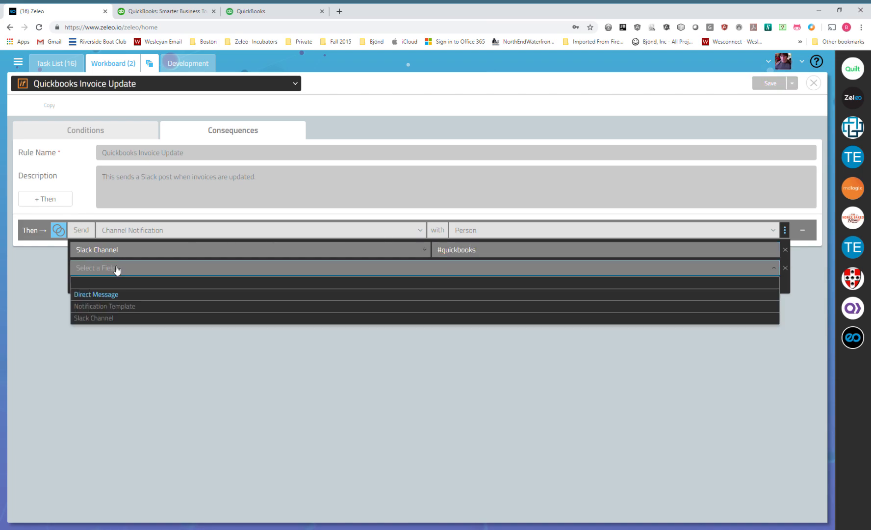
click(105, 308)
click(481, 271)
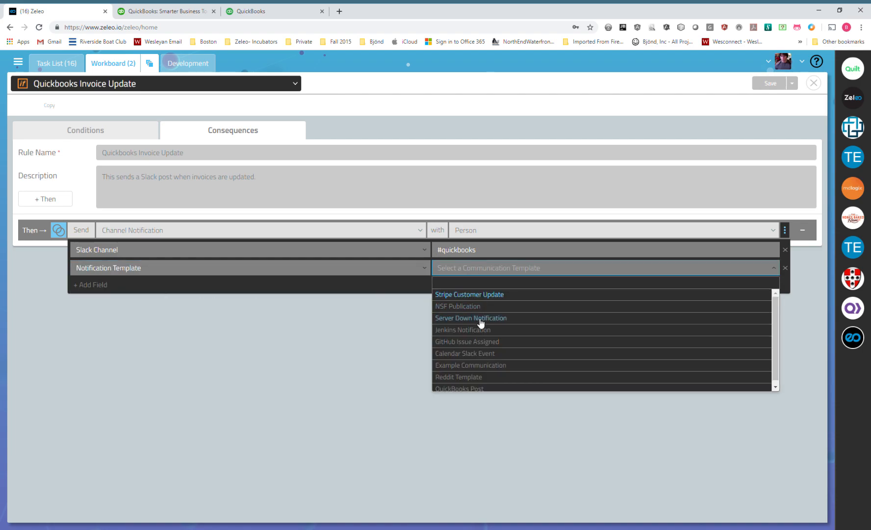
click(470, 385)
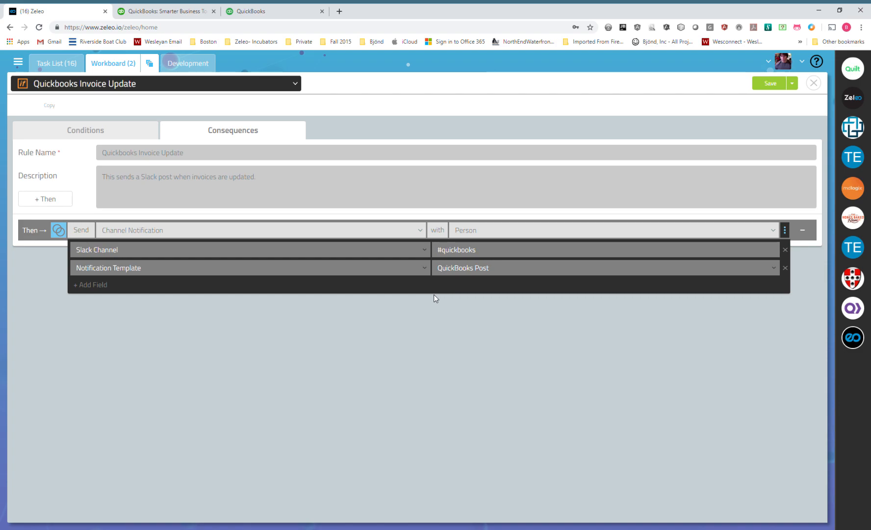
click(788, 228)
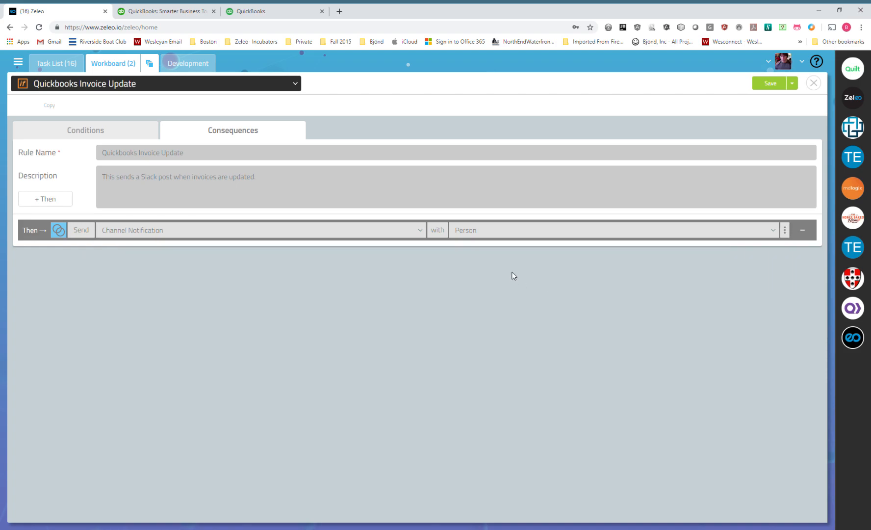
Open the Slack setup among the organization's installed applications and start authorizing a Slack channel
click(768, 61)
click(776, 106)
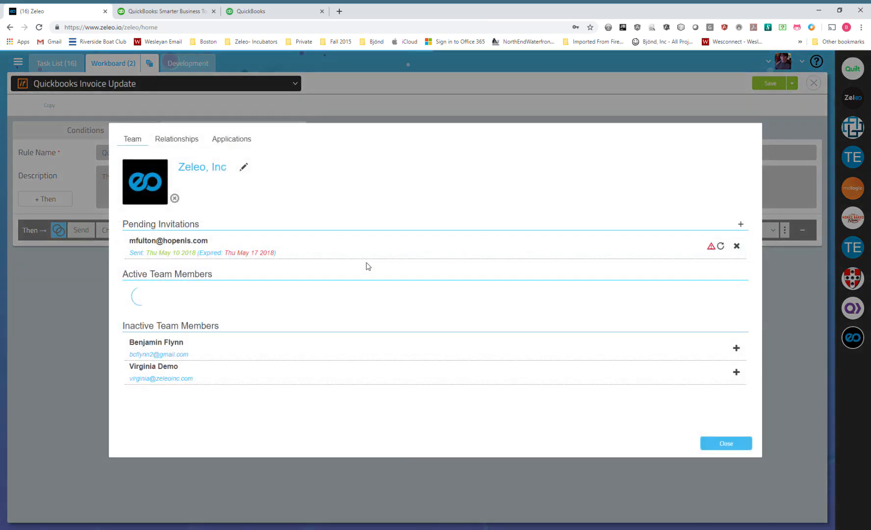
click(232, 140)
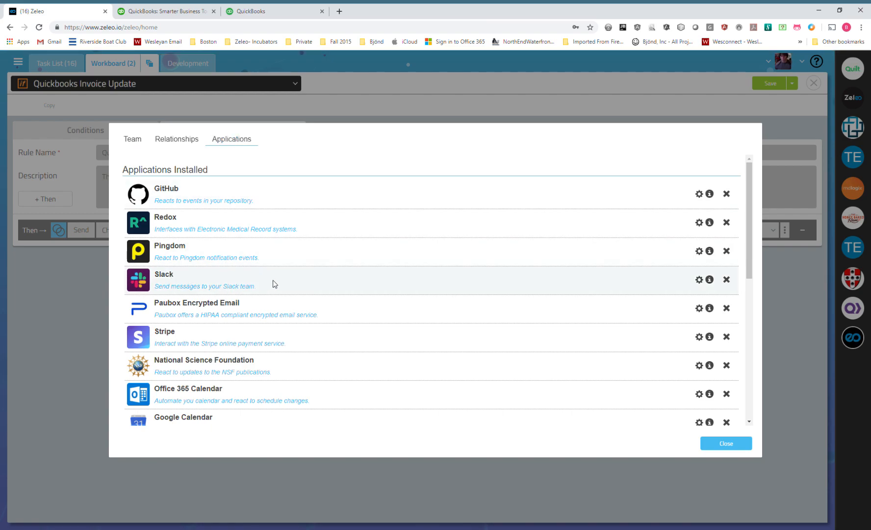
click(699, 279)
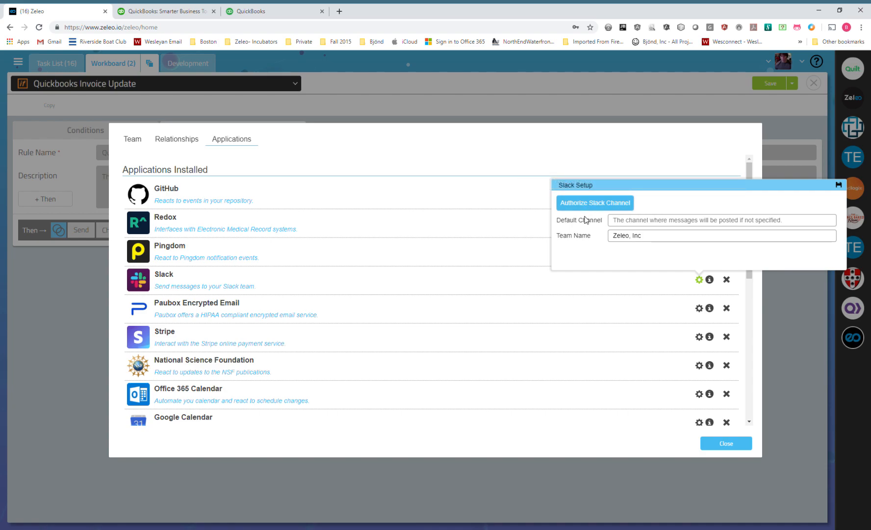
click(590, 206)
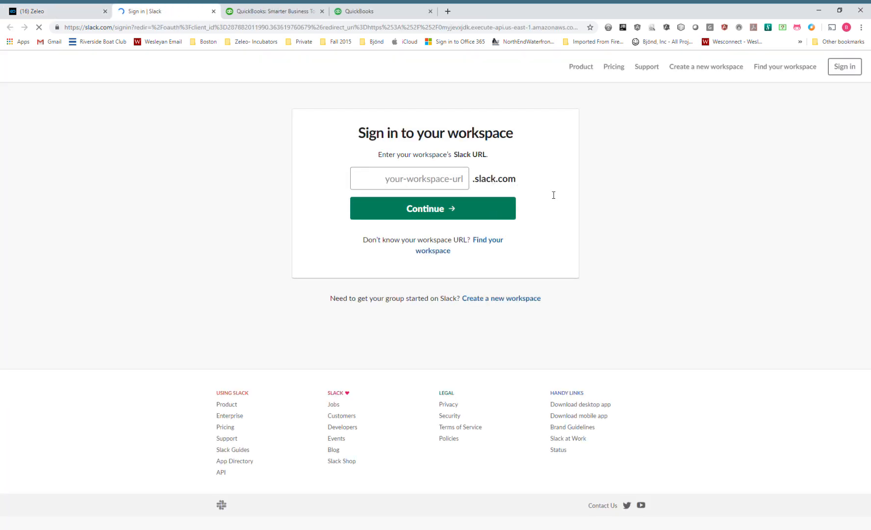
Sign in to the zeleoinc Slack workspace with the saved account credentials
click(840, 78)
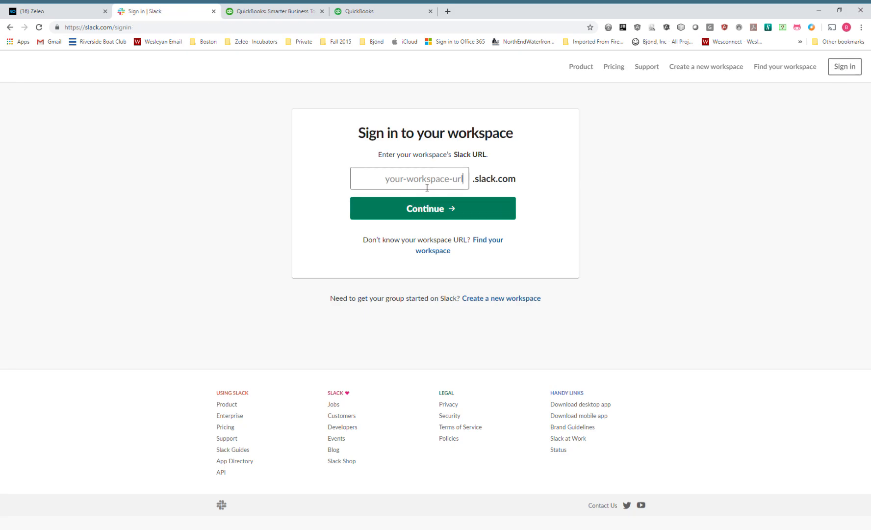
text(zeleoinc)
click(427, 214)
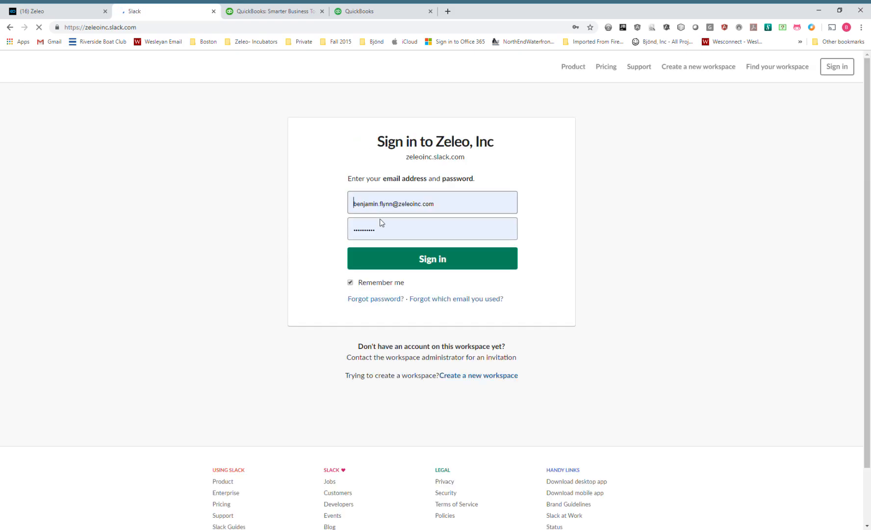
click(407, 265)
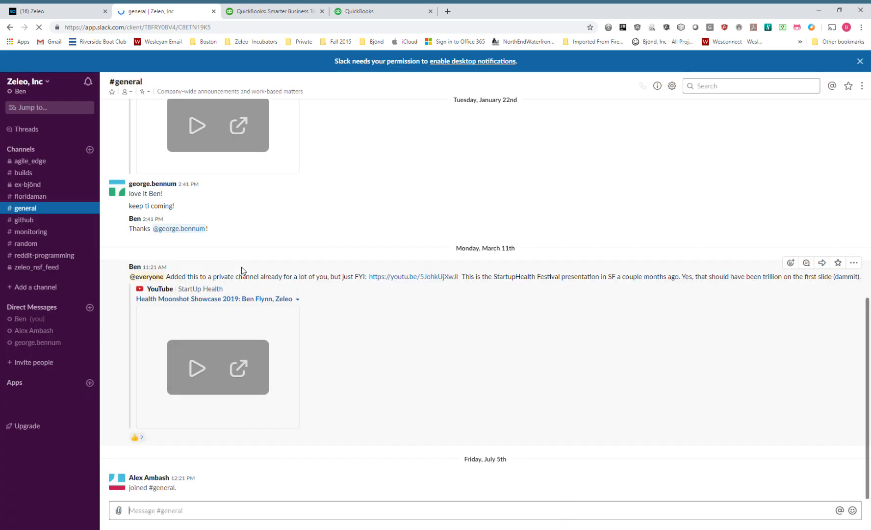
Examine the Zeleo event messages about QuickBooks invoices in Slack's ex-bjönd channel
click(36, 187)
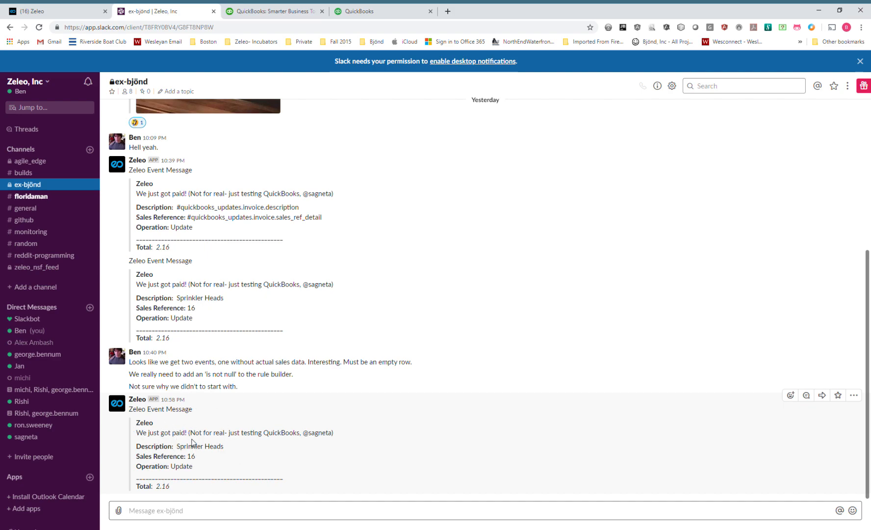
drag(190, 490, 123, 398)
click(228, 437)
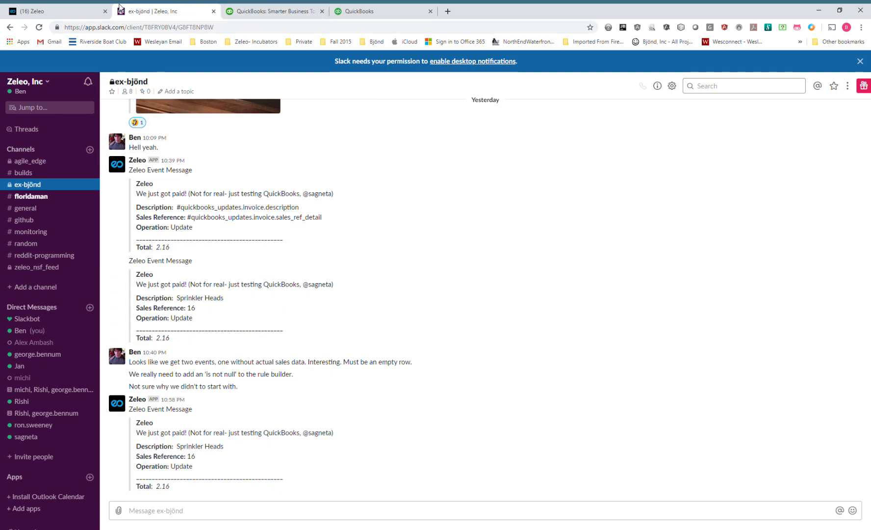
Return to Zeleo, restart the Slack channel authorization, and choose the private channel ex-bjönd for posting
click(94, 10)
click(616, 202)
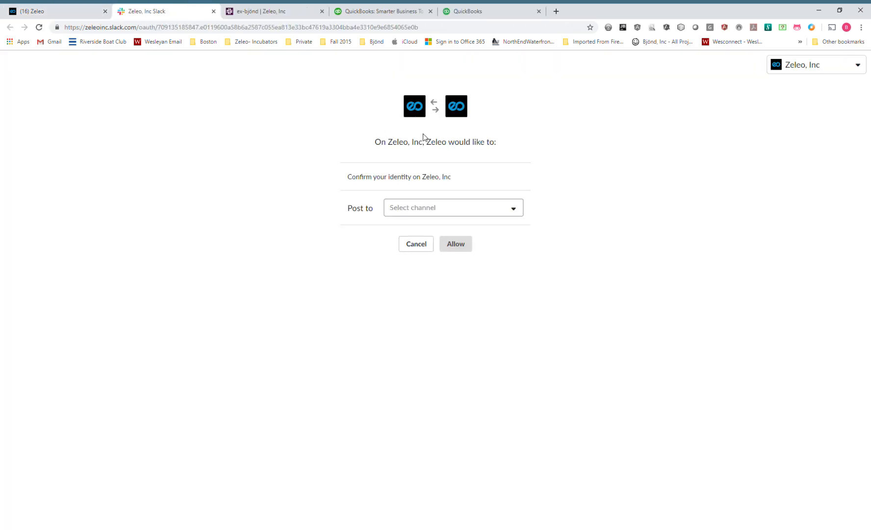
click(515, 208)
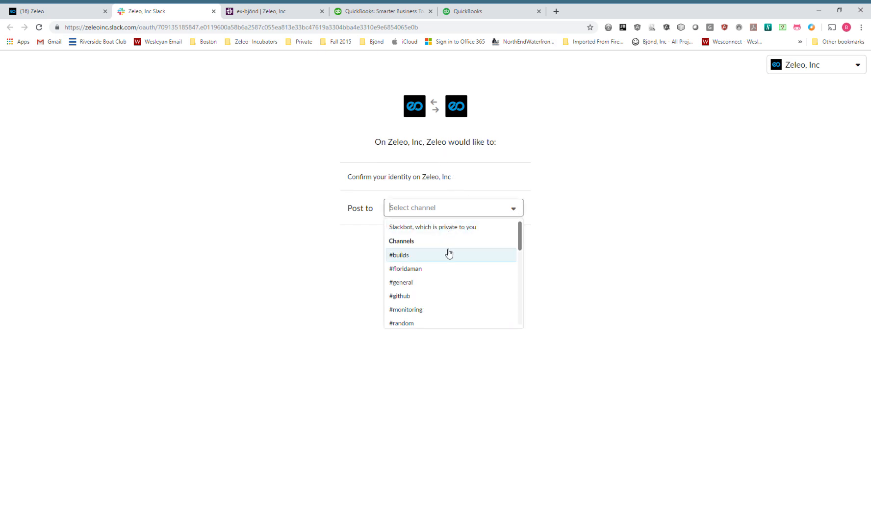
scroll(456, 255, down, 4)
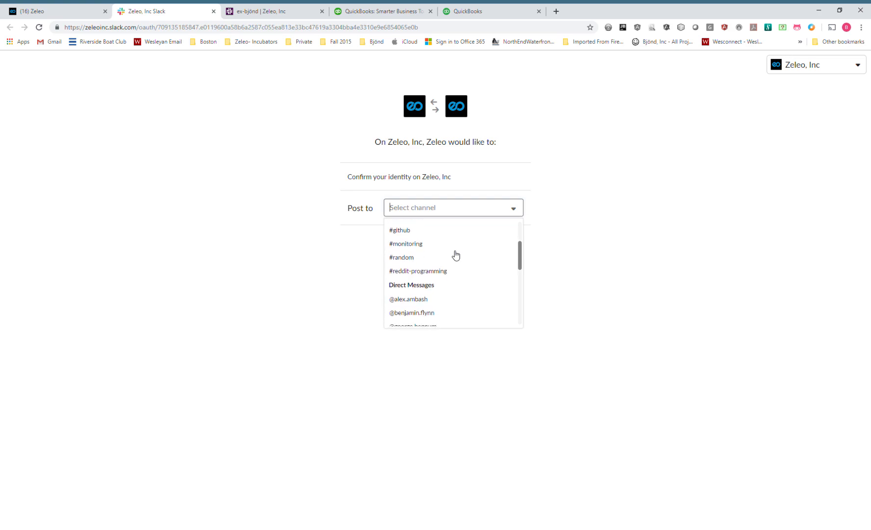
scroll(456, 255, down, 5)
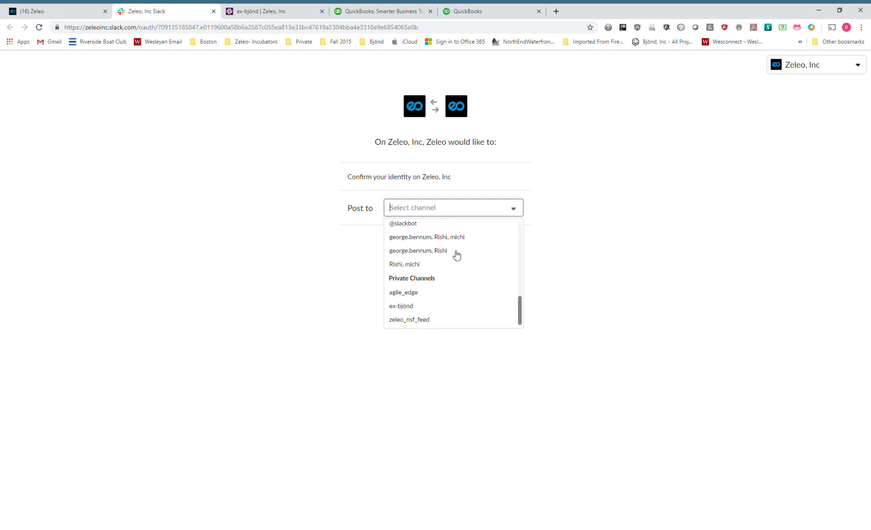
click(443, 307)
Change the posting channel to #general, allow Zeleo's access to Slack, and close the authorization page
click(514, 208)
scroll(488, 248, up, 1)
scroll(484, 257, up, 5)
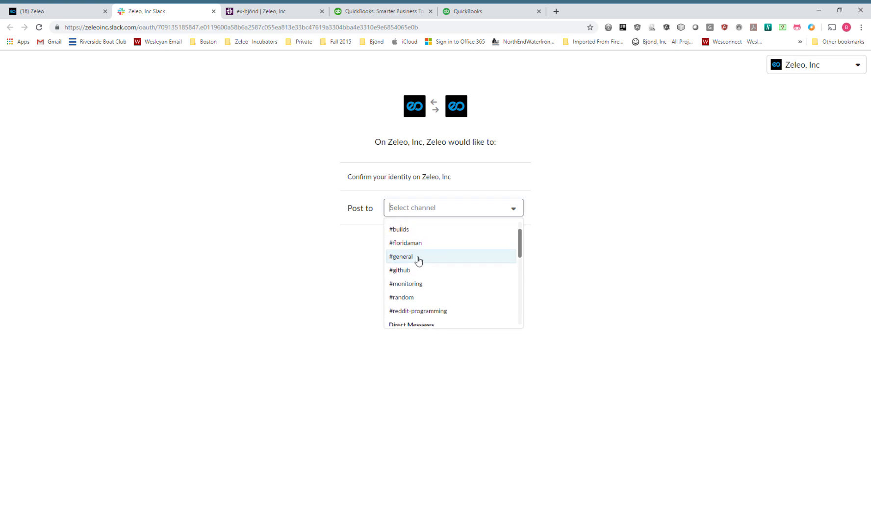
click(410, 266)
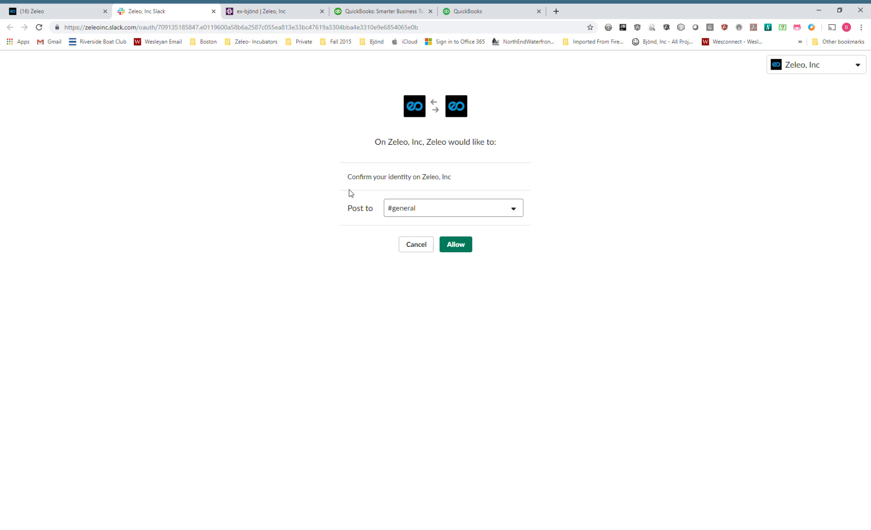
click(455, 249)
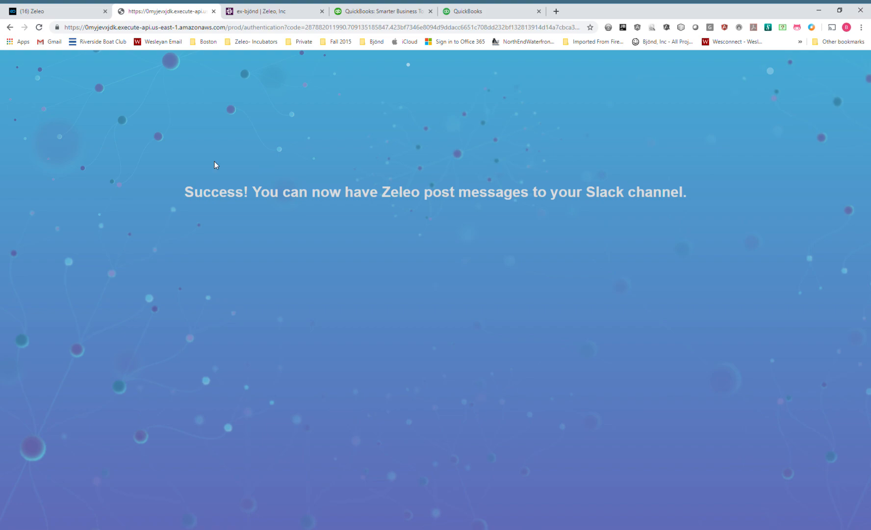
click(213, 11)
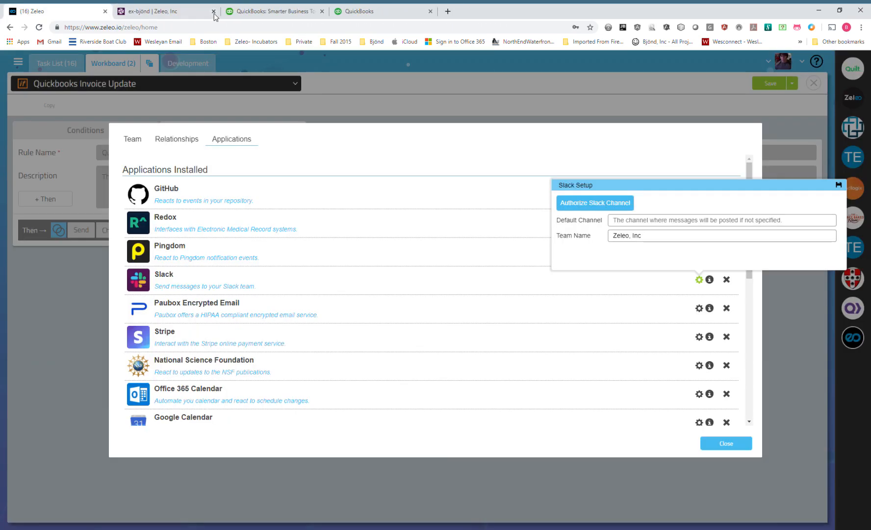
Close the Slack setup and the team's application settings to return to the Quickbooks Invoice Update rule
click(699, 280)
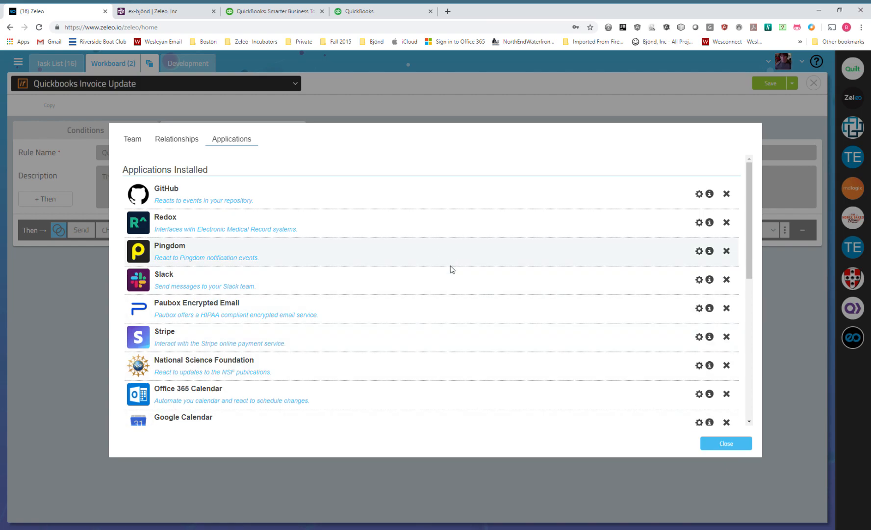
click(699, 280)
click(699, 279)
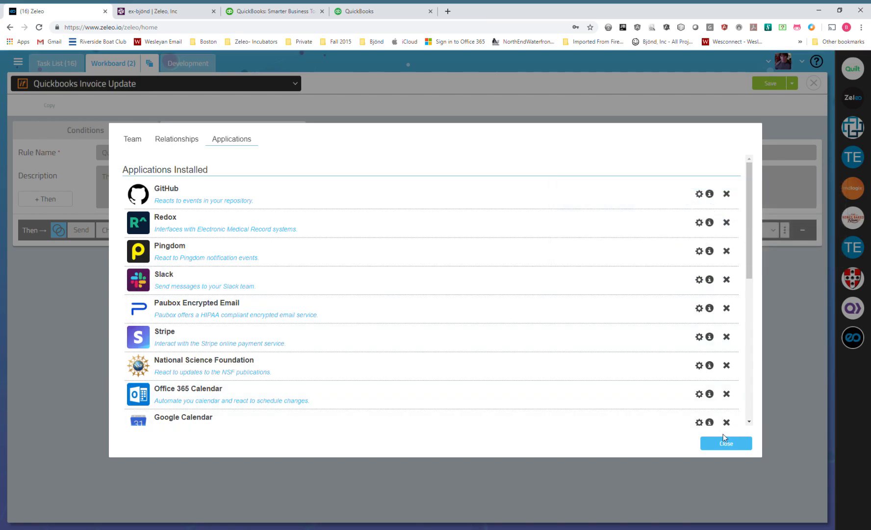
click(726, 443)
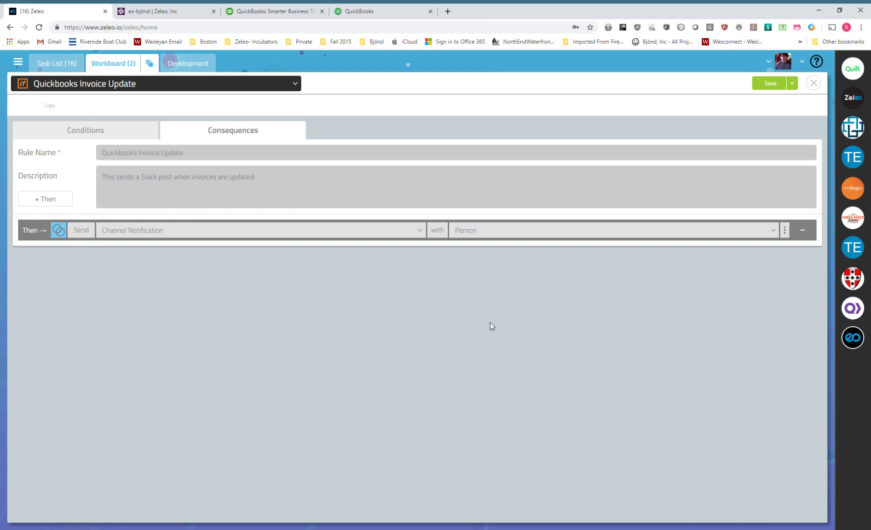
Examine the team's relationship types and team relationships, and the person options available for the rule's Channel Notification consequence
click(768, 61)
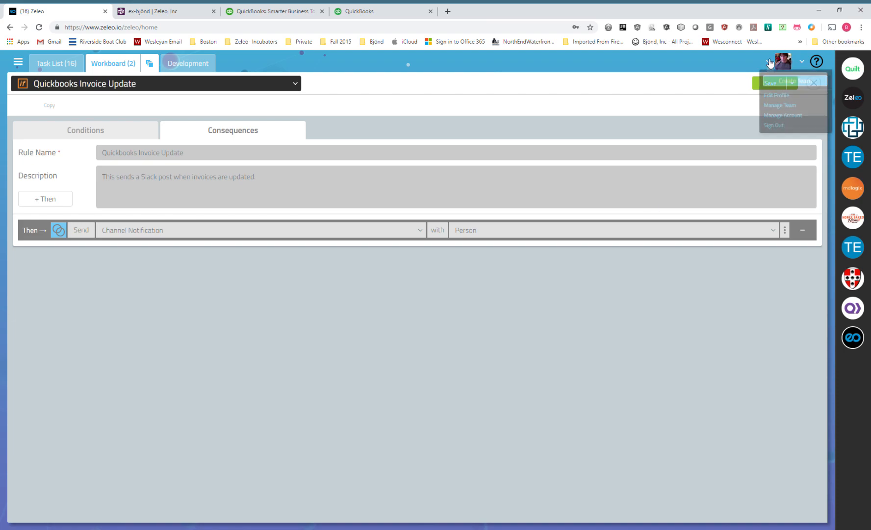
click(780, 106)
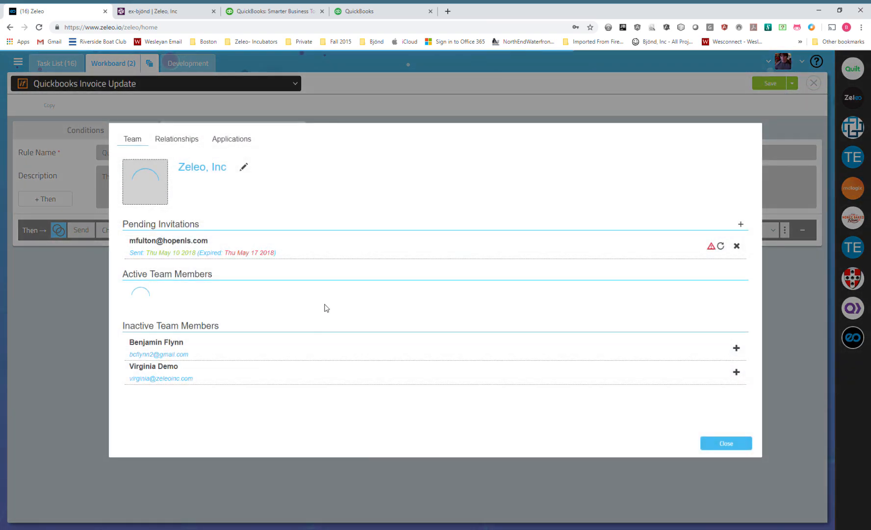
click(177, 141)
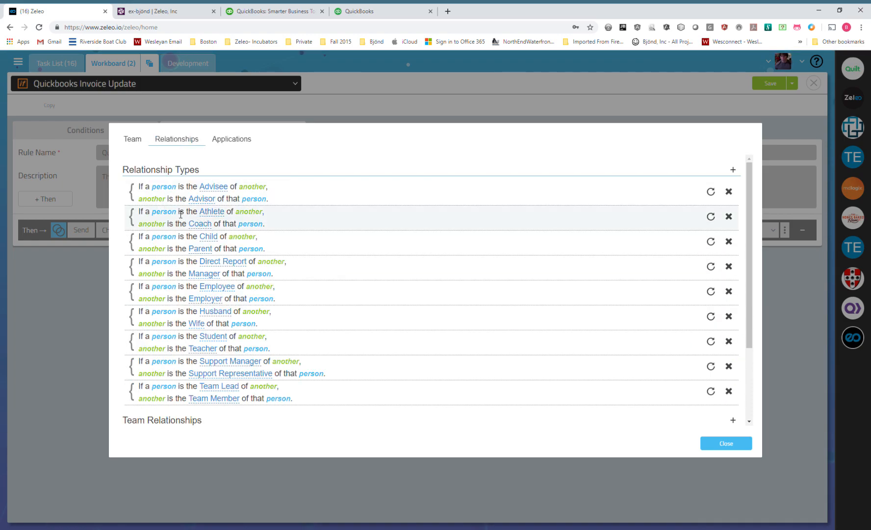
scroll(253, 314, down, 2)
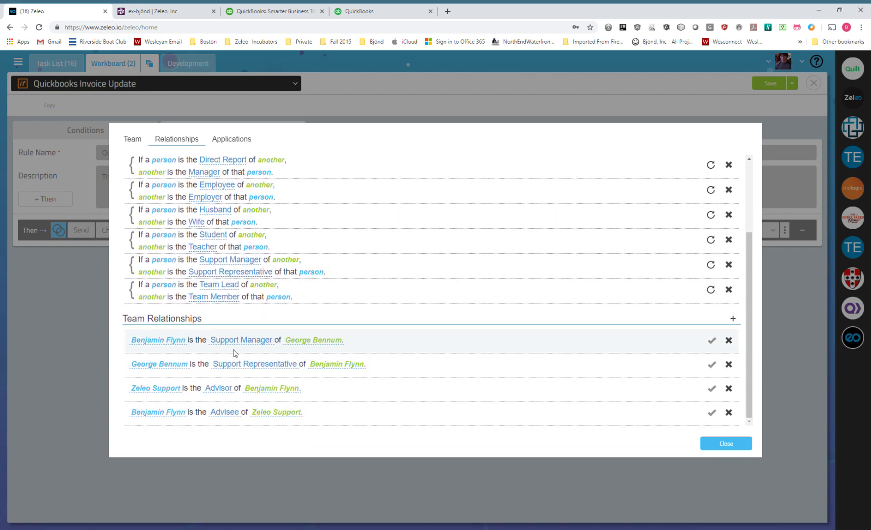
scroll(328, 422, up, 2)
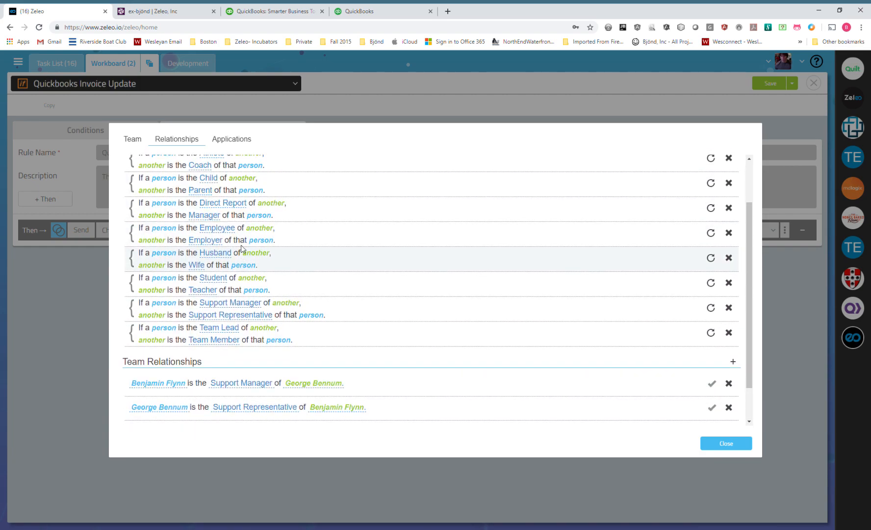
scroll(208, 391, down, 2)
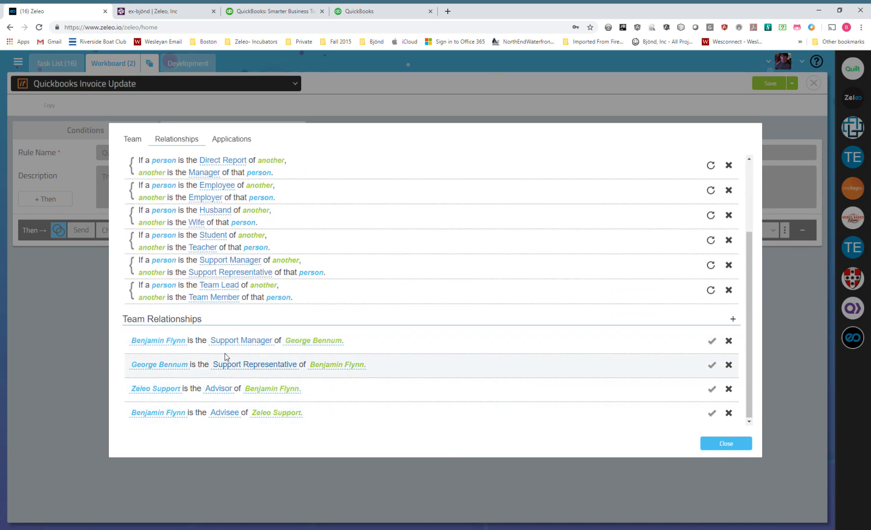
click(731, 445)
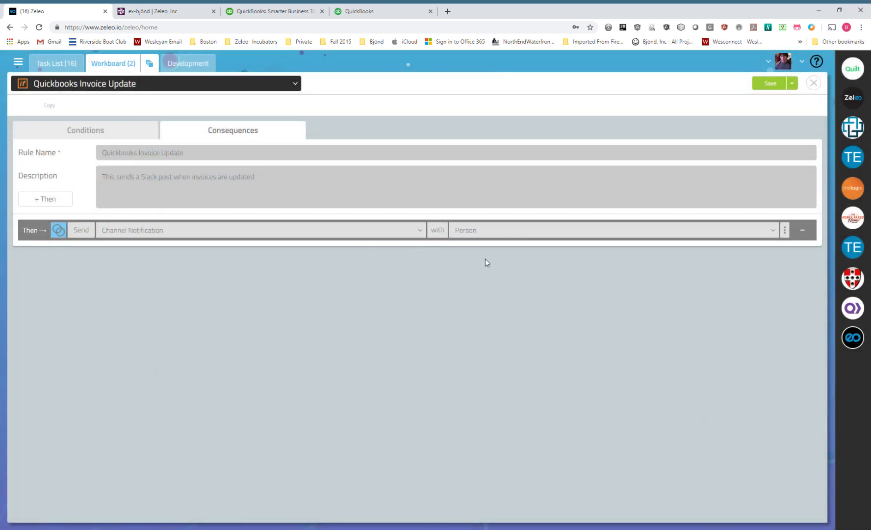
click(486, 233)
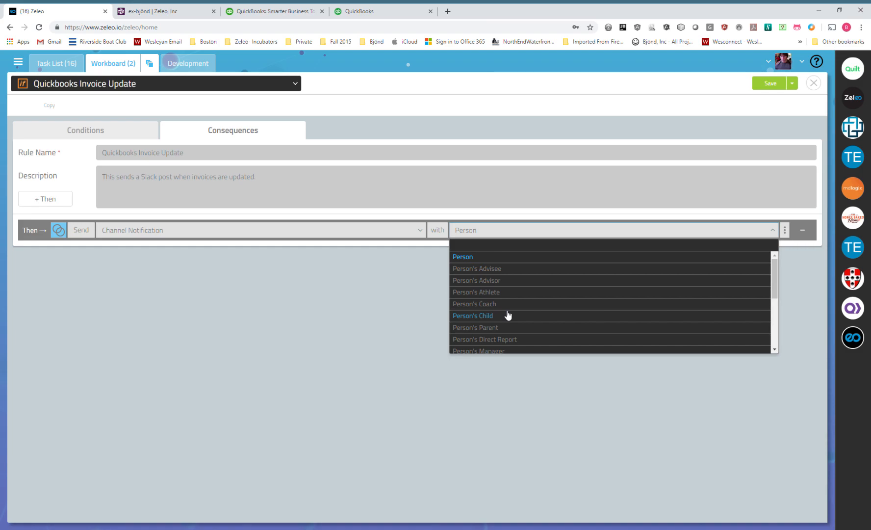
click(778, 230)
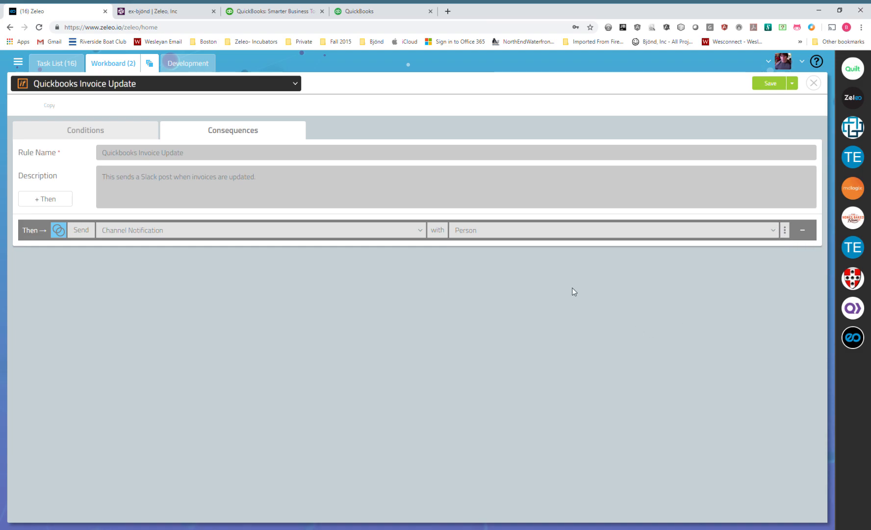